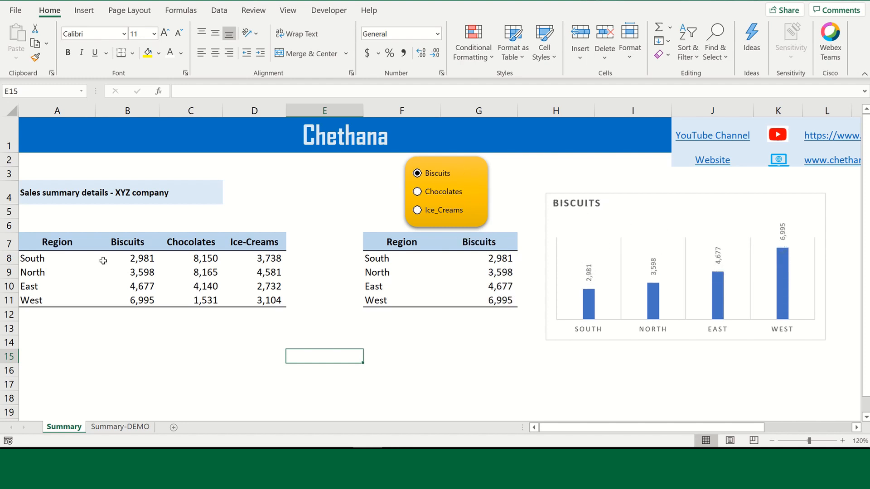
# Select the Chocolates option on the Summary sheet and examine the source sales table with its three product columns.
pyautogui.click(432, 195)
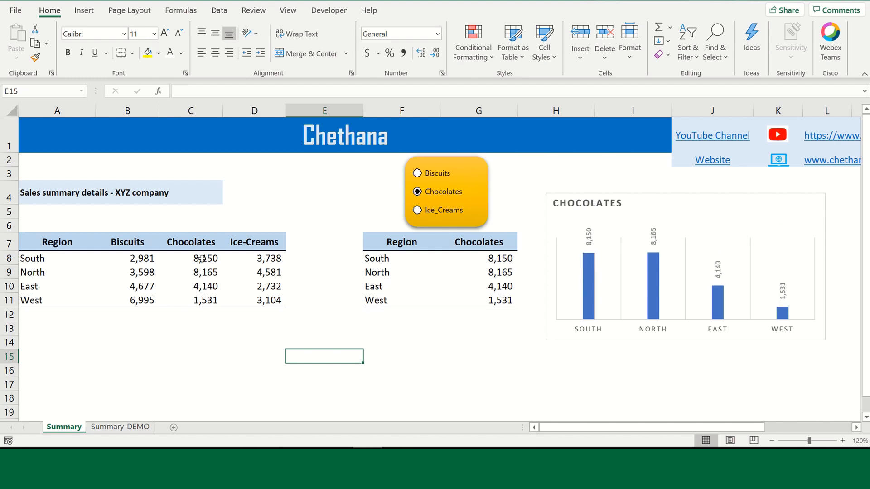
pyautogui.click(201, 258)
pyautogui.moveTo(55, 244); pyautogui.dragTo(253, 300)
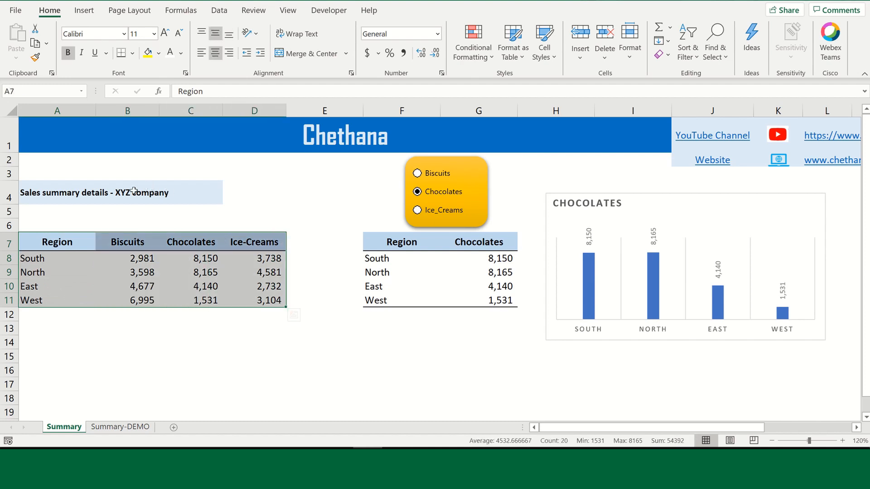
pyautogui.click(122, 243)
pyautogui.click(200, 244)
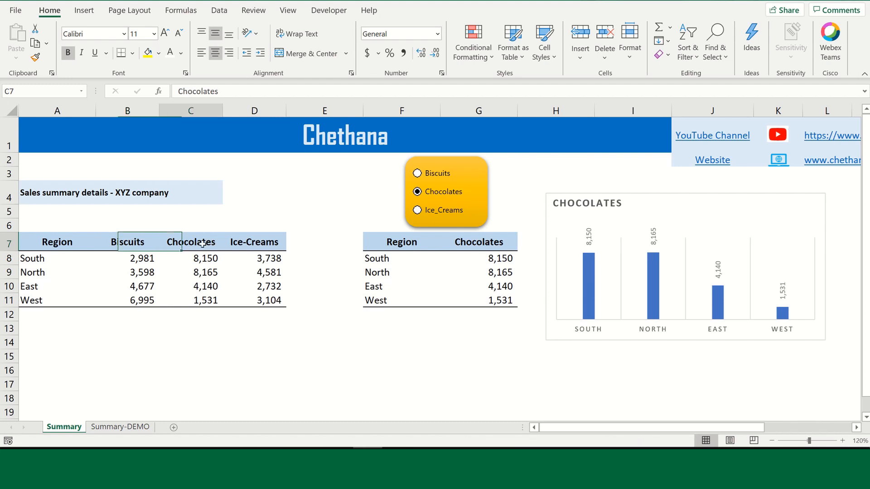
pyautogui.click(270, 243)
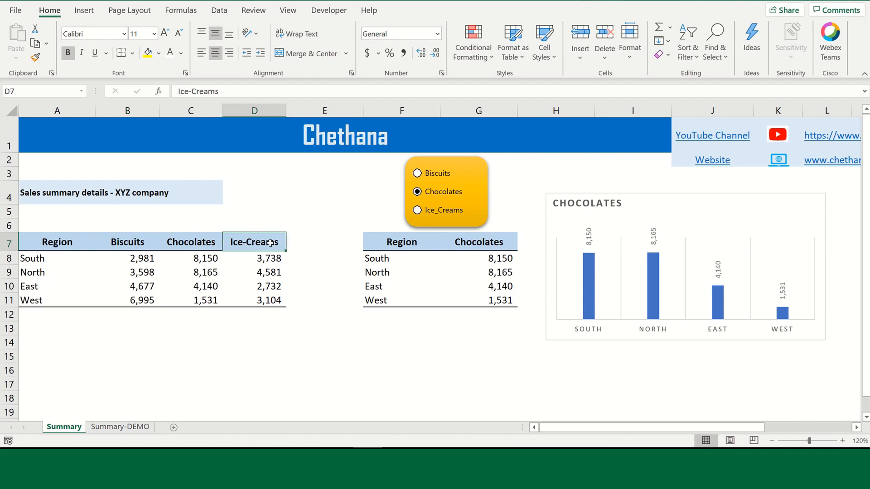
# Switch the selection to Biscuits and compare the source table with the Region summary table and chart it drives.
pyautogui.click(440, 176)
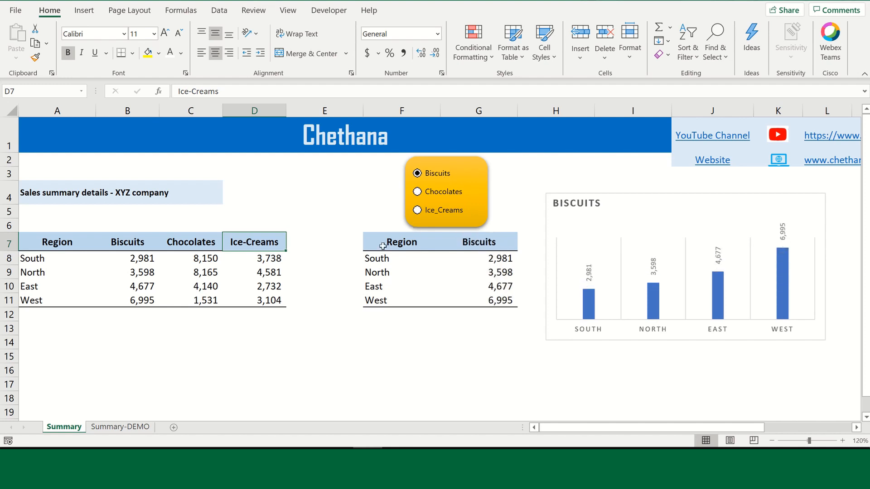
pyautogui.moveTo(29, 241); pyautogui.dragTo(272, 301)
pyautogui.moveTo(379, 241); pyautogui.dragTo(460, 296)
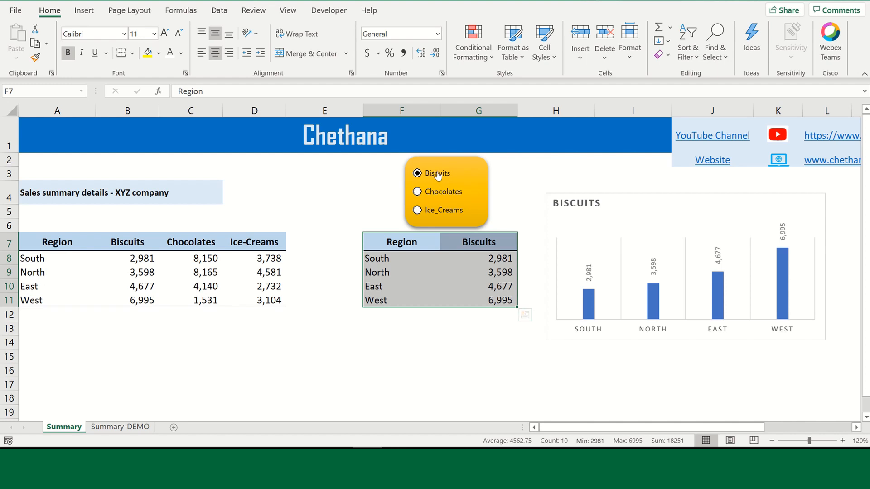
pyautogui.click(383, 212)
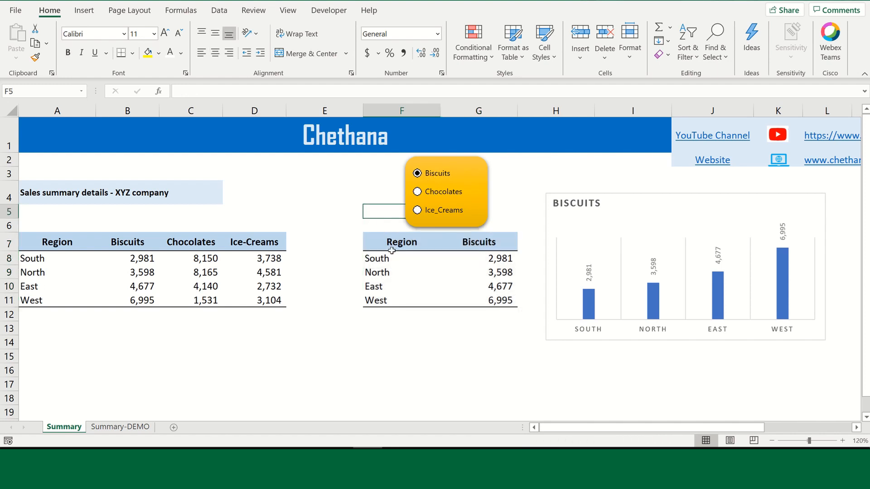
pyautogui.moveTo(392, 242); pyautogui.dragTo(486, 306)
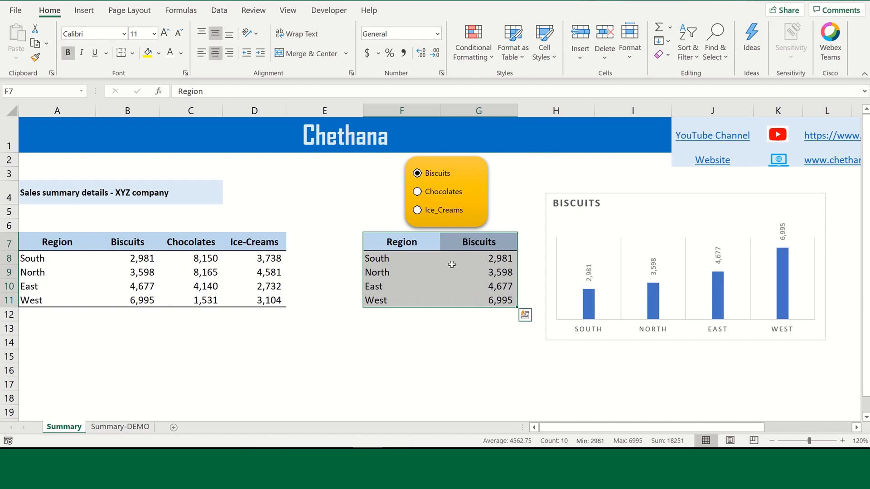
pyautogui.click(600, 199)
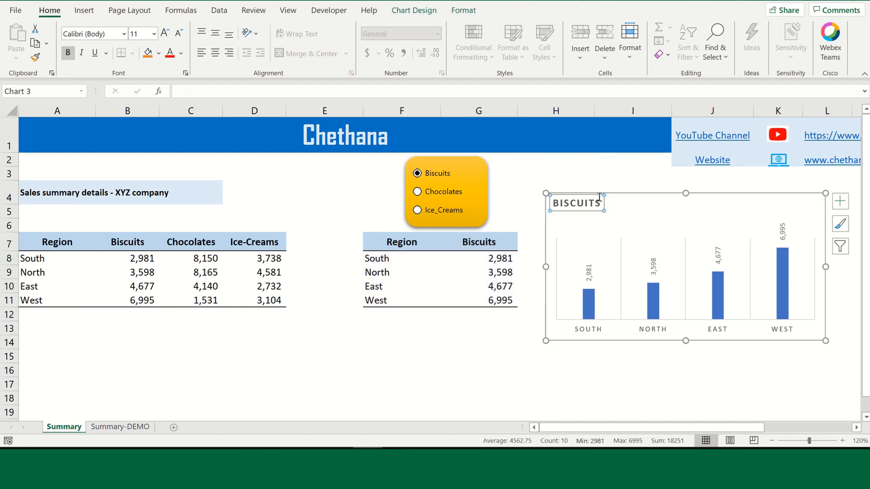
pyautogui.click(612, 199)
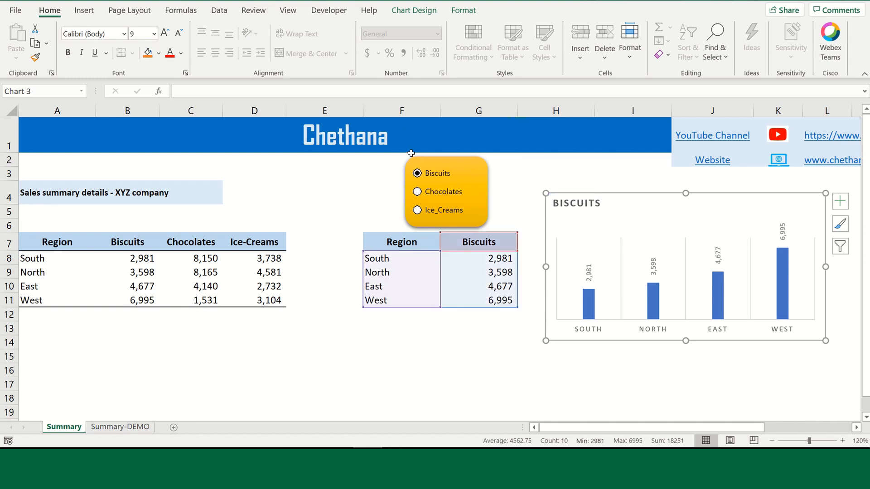
pyautogui.click(382, 186)
# Switch the selection to Chocolates and check how the Region summary table and chart respond.
pyautogui.click(442, 194)
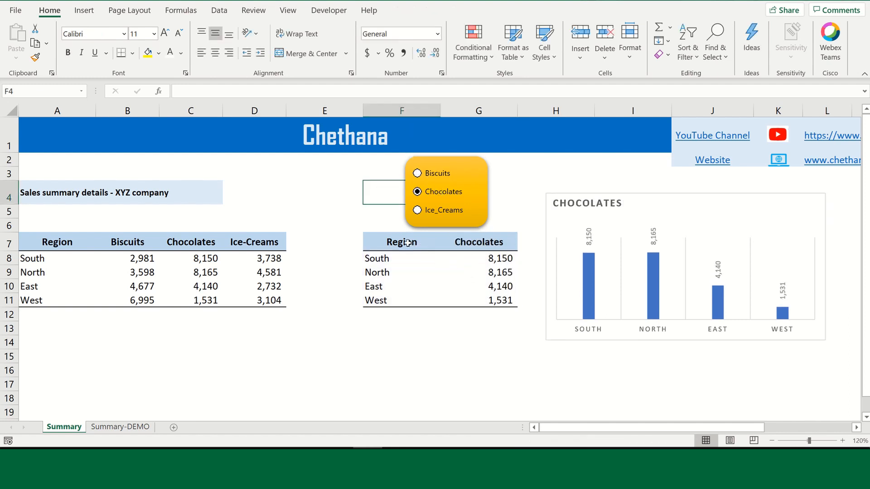
pyautogui.moveTo(408, 243); pyautogui.dragTo(506, 300)
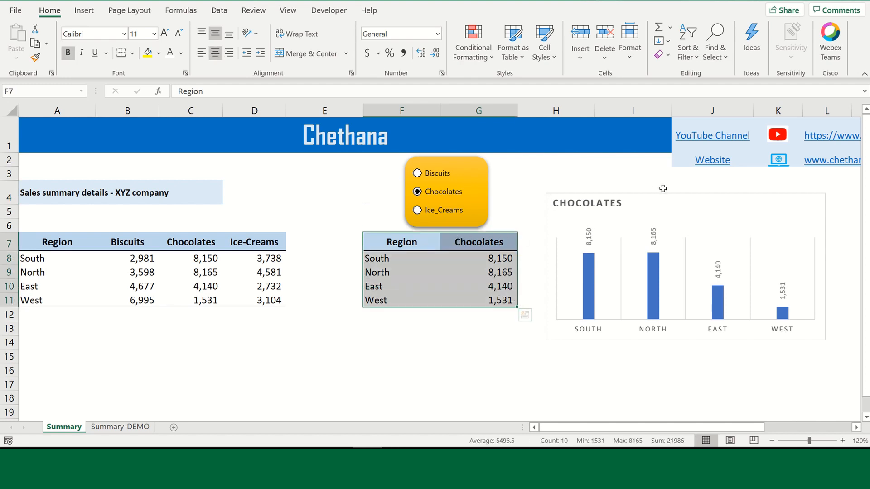
pyautogui.click(664, 203)
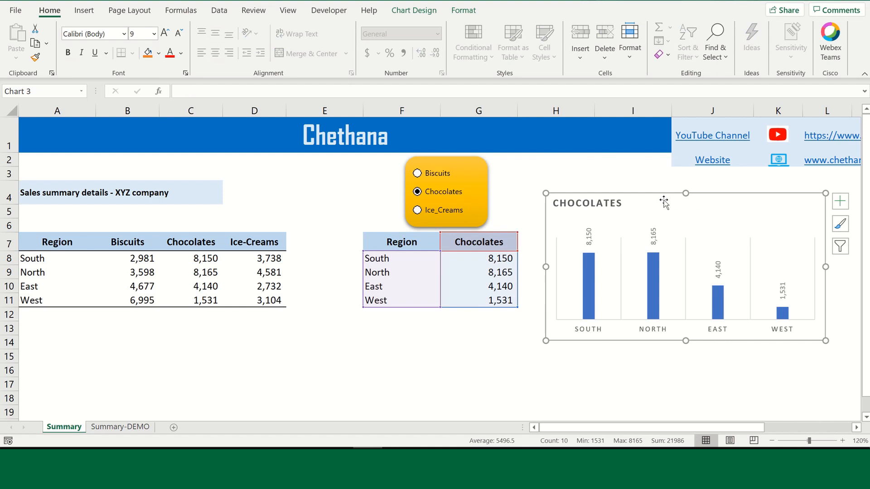
pyautogui.click(621, 174)
# Switch the selection to Ice_Creams and check the Region summary table and chart.
pyautogui.click(440, 210)
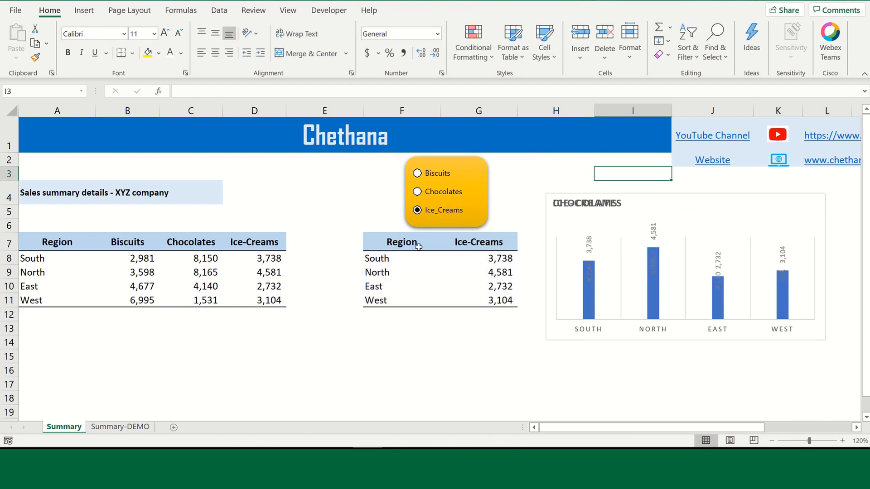
pyautogui.moveTo(369, 243); pyautogui.dragTo(497, 301)
pyautogui.click(630, 198)
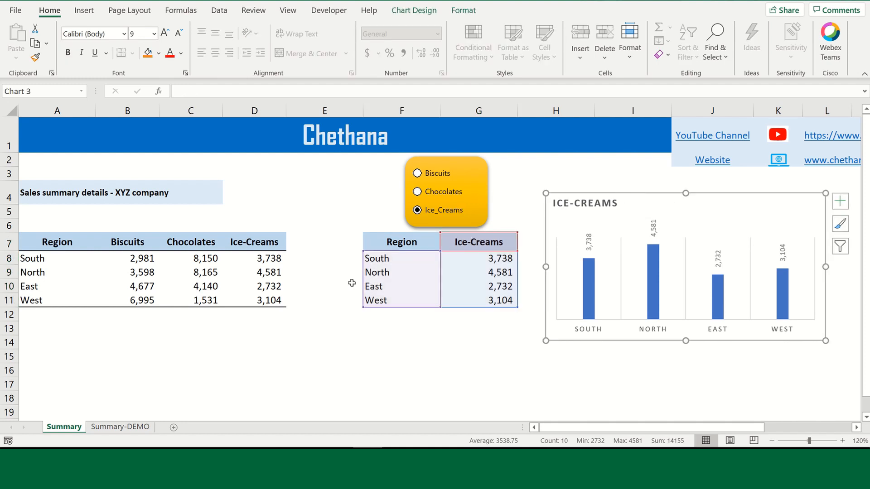
pyautogui.click(345, 213)
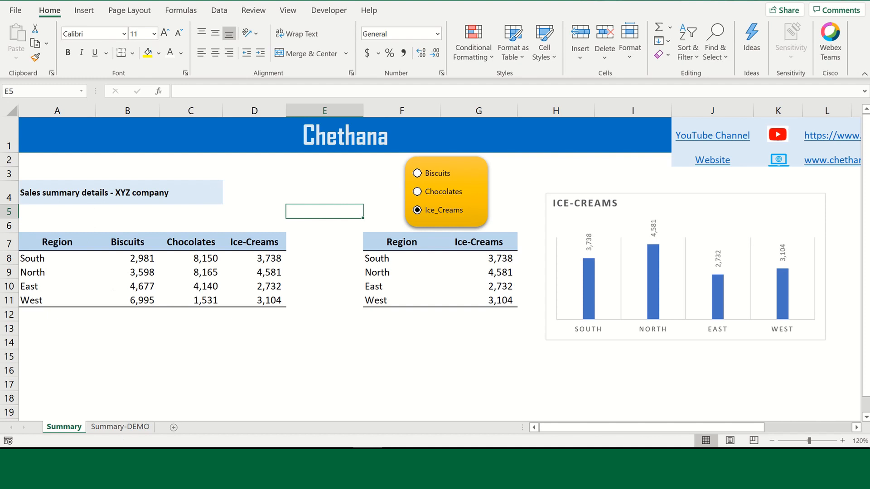
# On the Summary-DEMO sheet, copy the Region and Biscuits columns A7:B11 and paste them at F7.
pyautogui.click(112, 426)
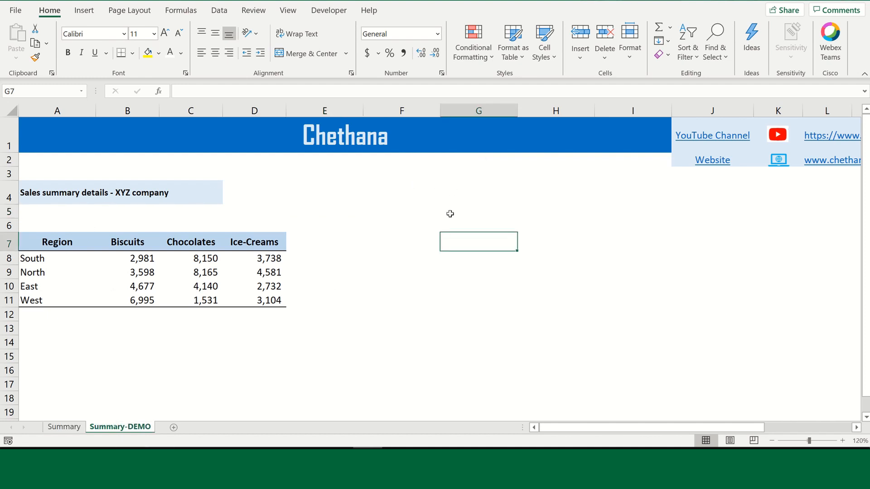
pyautogui.moveTo(61, 241); pyautogui.dragTo(252, 296)
pyautogui.click(544, 299)
pyautogui.click(386, 257)
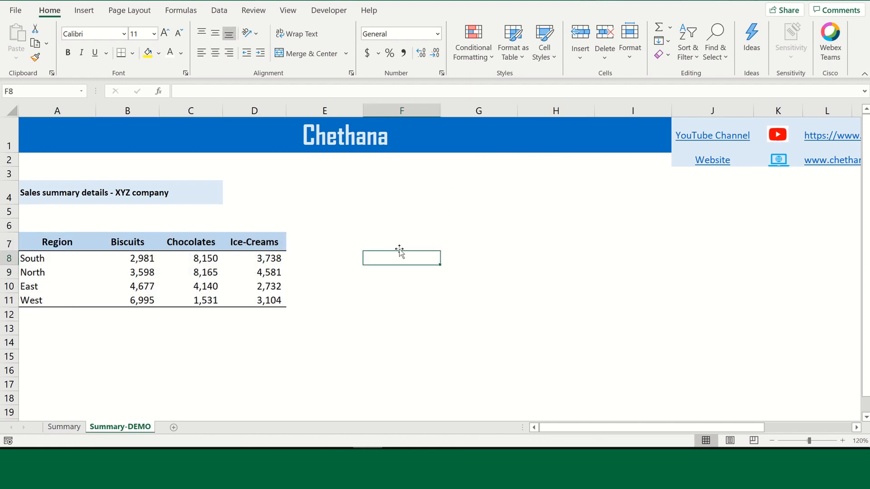
pyautogui.moveTo(47, 241); pyautogui.dragTo(124, 303)
pyautogui.hotkey('ctrl', 'c')
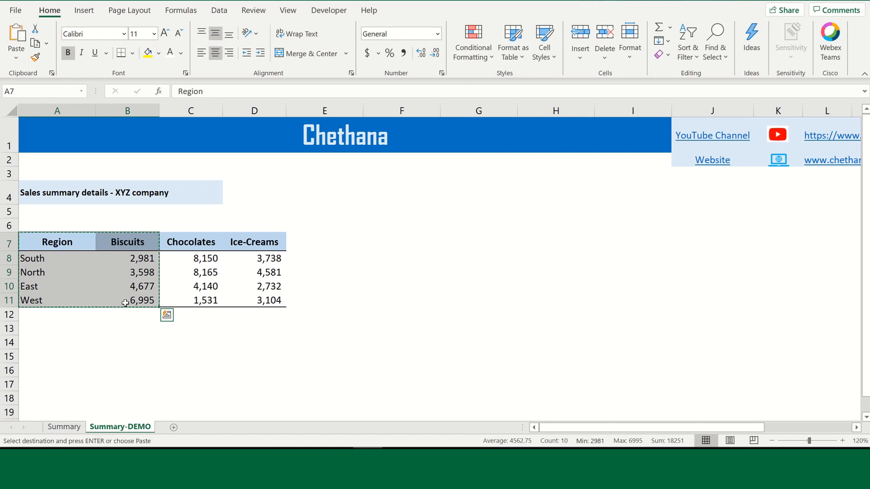
pyautogui.click(375, 235)
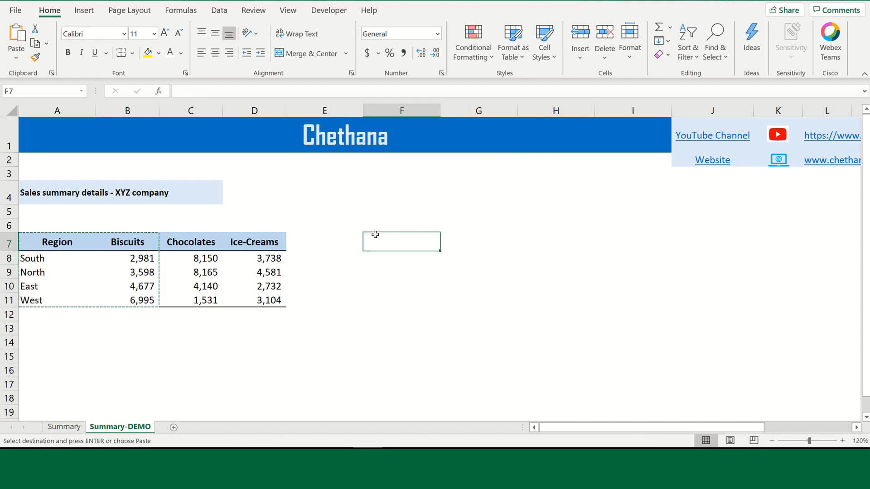
pyautogui.hotkey('ctrl', 'v')
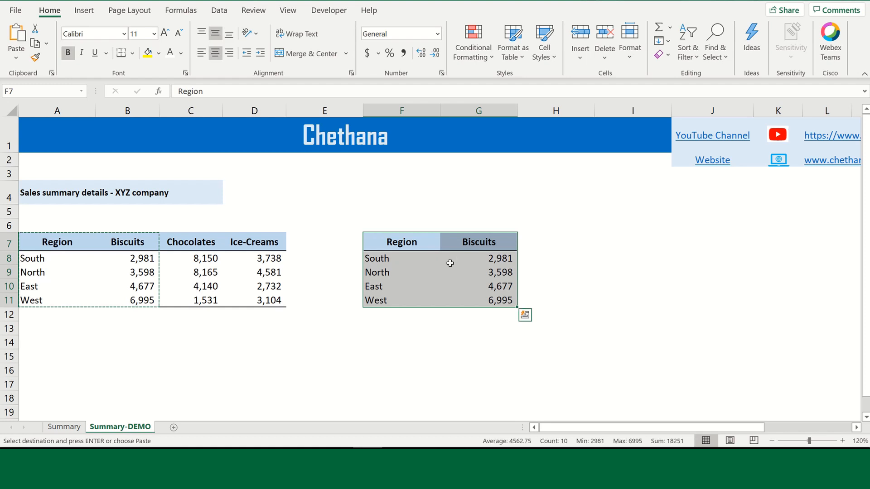
# Clear the Biscuits header and values in G7:G11 of the copied table, keeping the Region column and formatting.
pyautogui.moveTo(490, 254); pyautogui.dragTo(492, 297)
pyautogui.press('Delete')
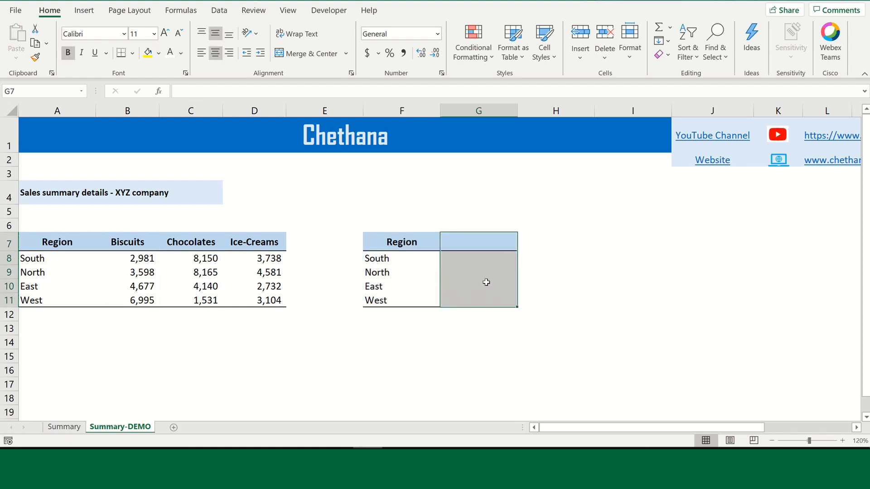
pyautogui.click(401, 244)
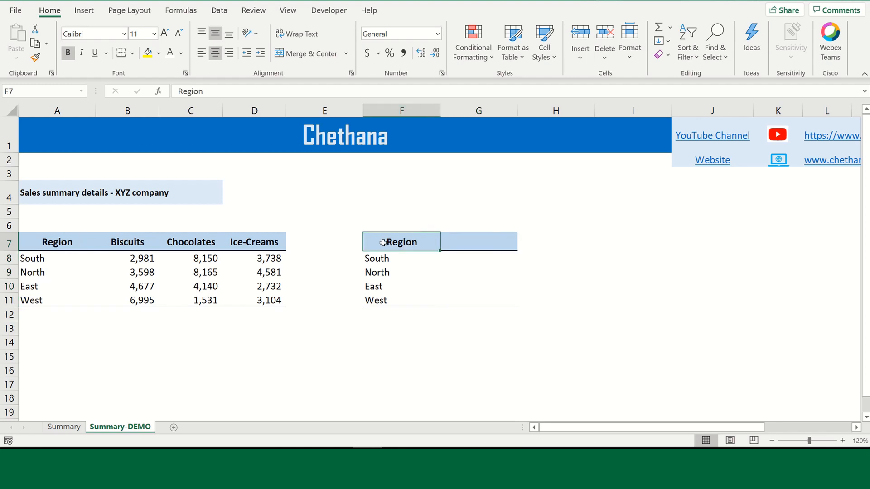
pyautogui.moveTo(383, 243); pyautogui.dragTo(504, 299)
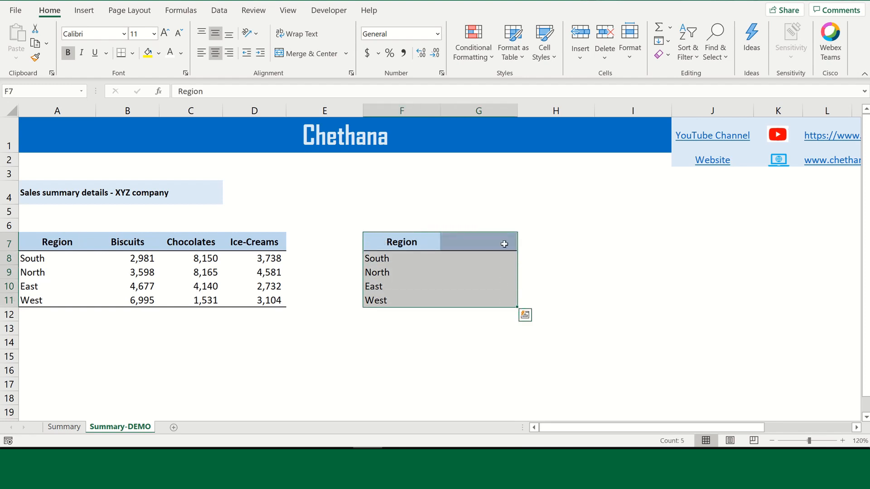
pyautogui.click(503, 225)
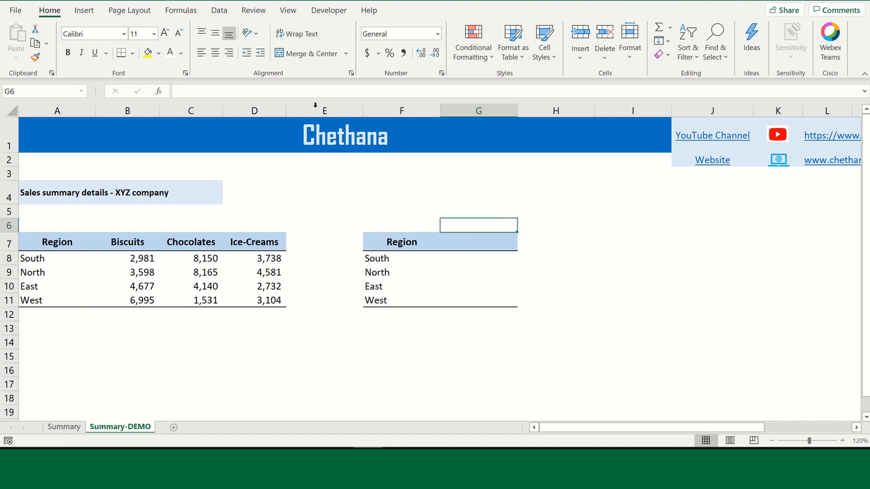
# Draw a rounded rectangle about 1.06" high and 1.46" wide above the new Region table, across columns F and G.
pyautogui.click(328, 12)
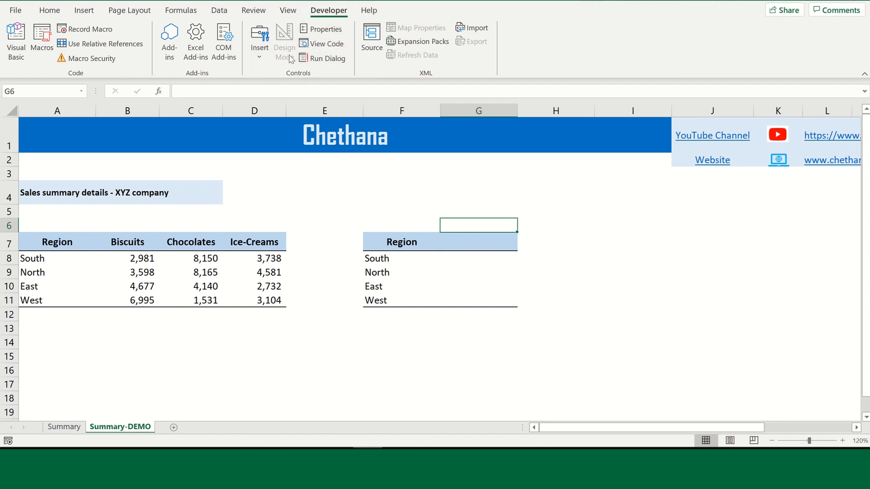
pyautogui.click(84, 10)
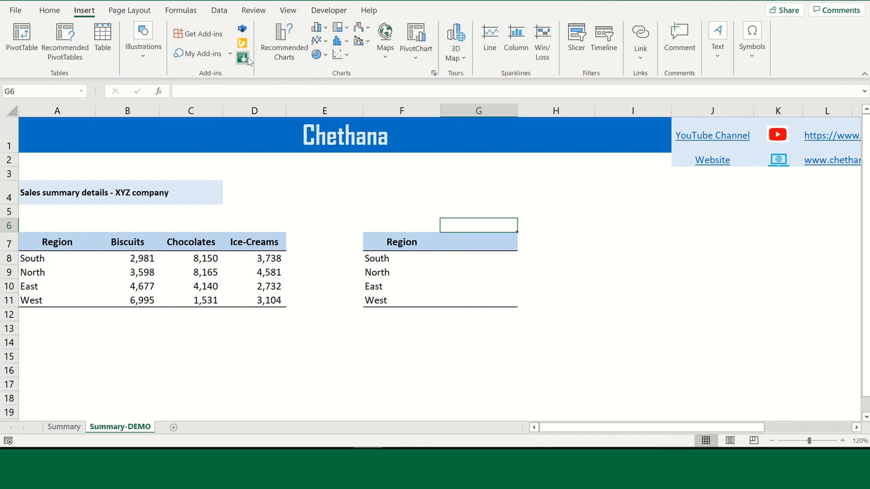
pyautogui.click(143, 66)
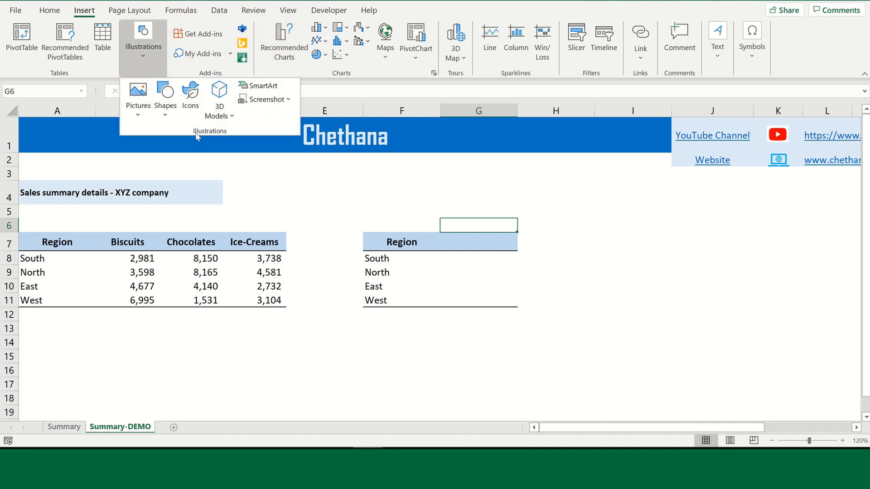
pyautogui.click(165, 98)
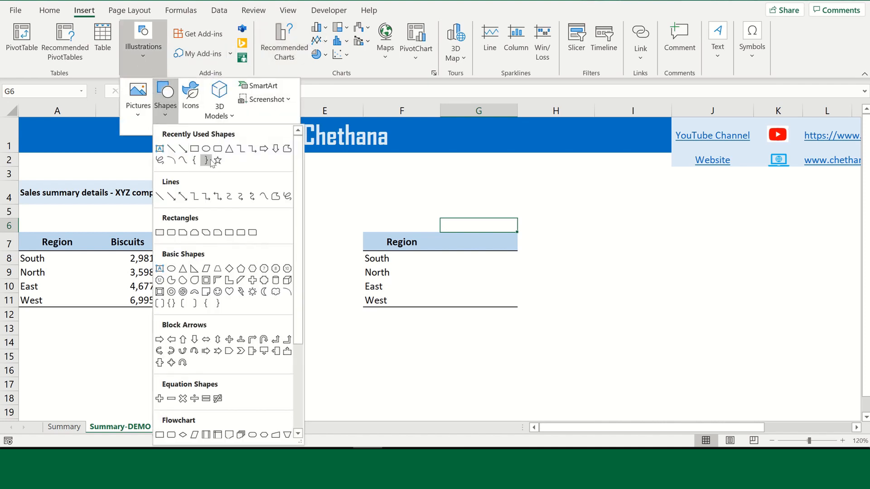
pyautogui.click(218, 157)
pyautogui.moveTo(414, 155); pyautogui.dragTo(515, 227)
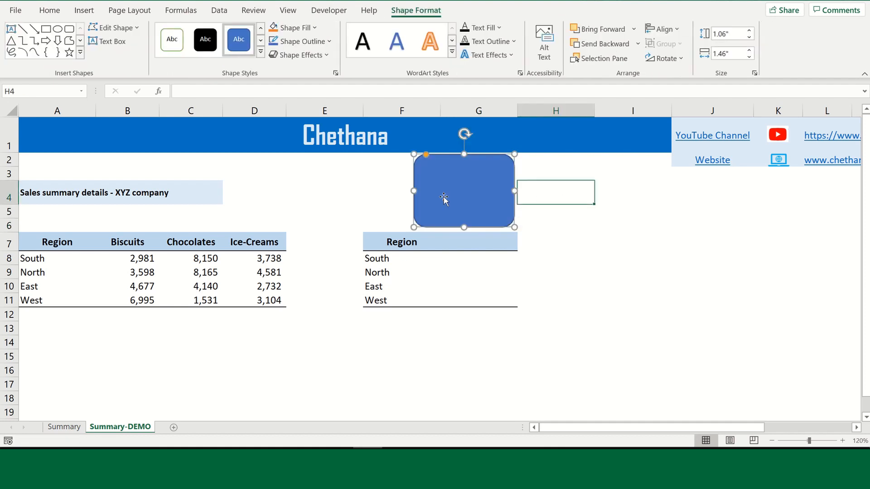
# Apply the shape style Intense Effect - Gold, Accent 4 to the rounded rectangle.
pyautogui.click(260, 52)
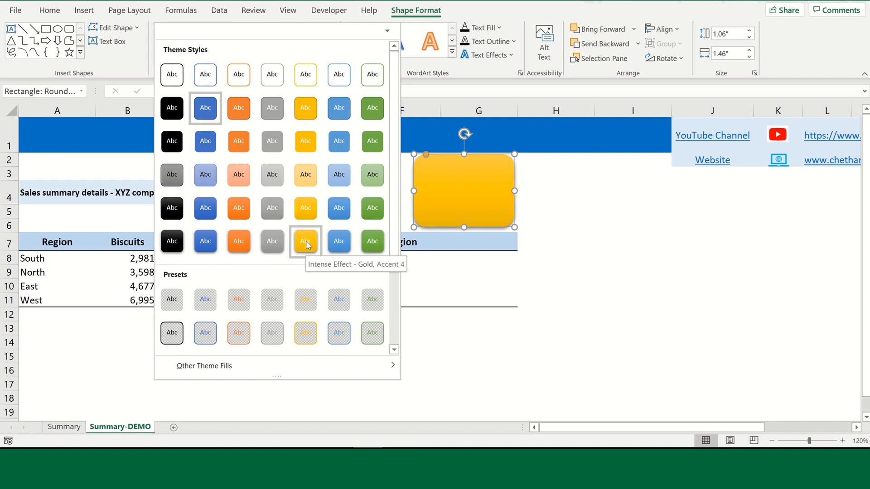
pyautogui.click(307, 244)
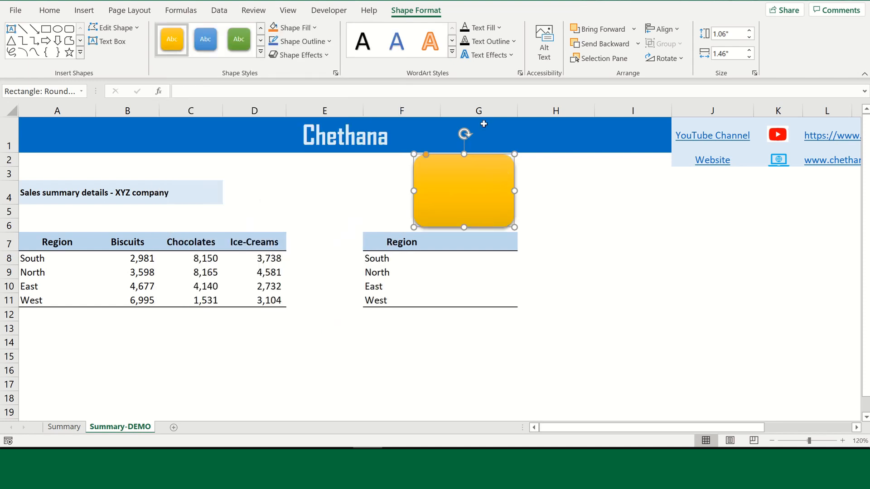
pyautogui.click(553, 183)
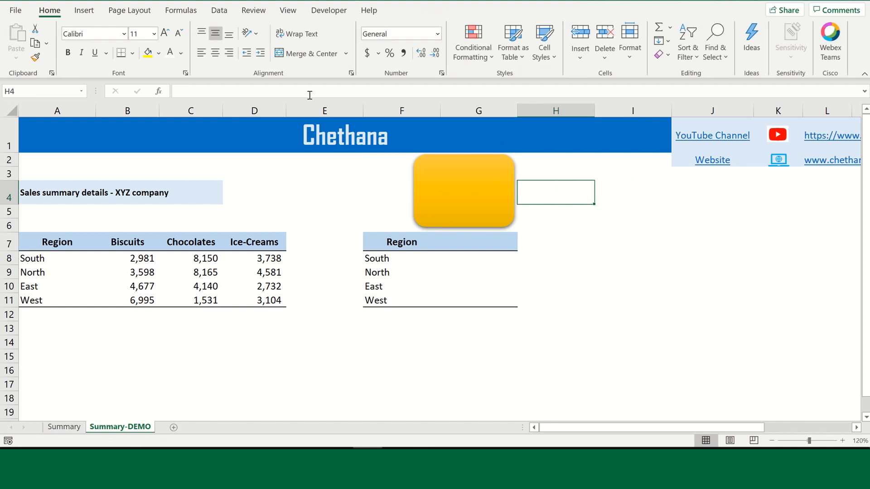
# Insert an Option Button form control across the upper part of the gold rounded rectangle.
pyautogui.click(337, 14)
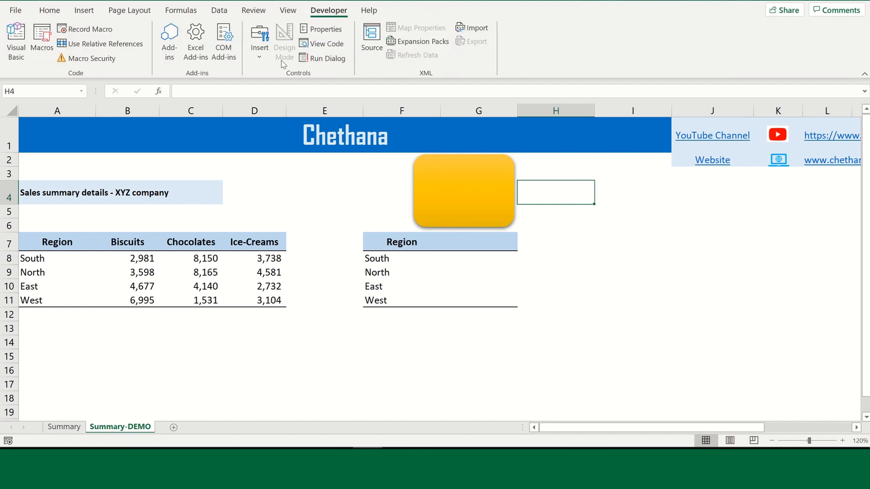
pyautogui.click(262, 58)
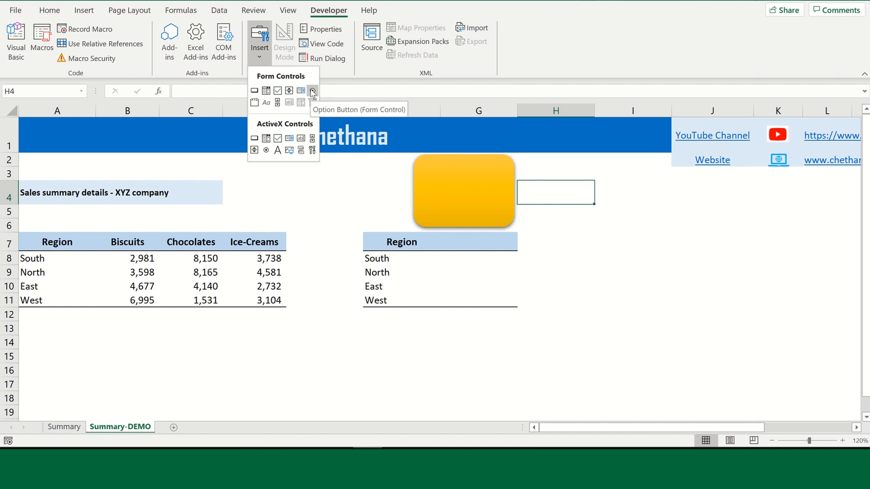
pyautogui.click(313, 91)
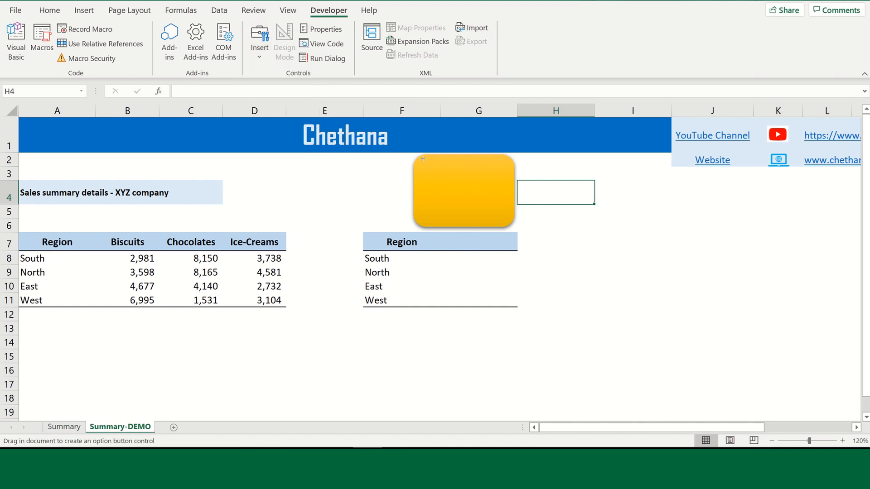
pyautogui.moveTo(419, 159)
pyautogui.mouseDown()
pyautogui.moveTo(488, 176)
pyautogui.moveTo(508, 169)
pyautogui.mouseUp()
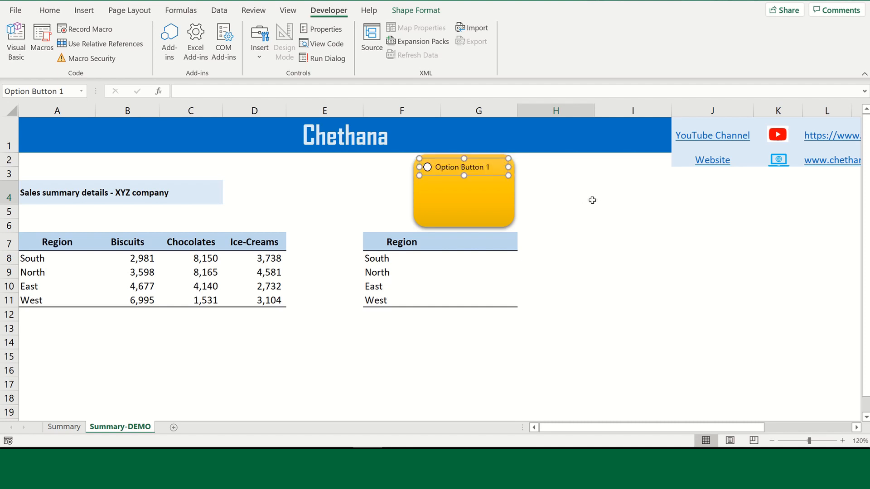
# Duplicate the option button twice and stack the copies below the original inside the gold rectangle.
pyautogui.hotkey('ctrl', 'd')
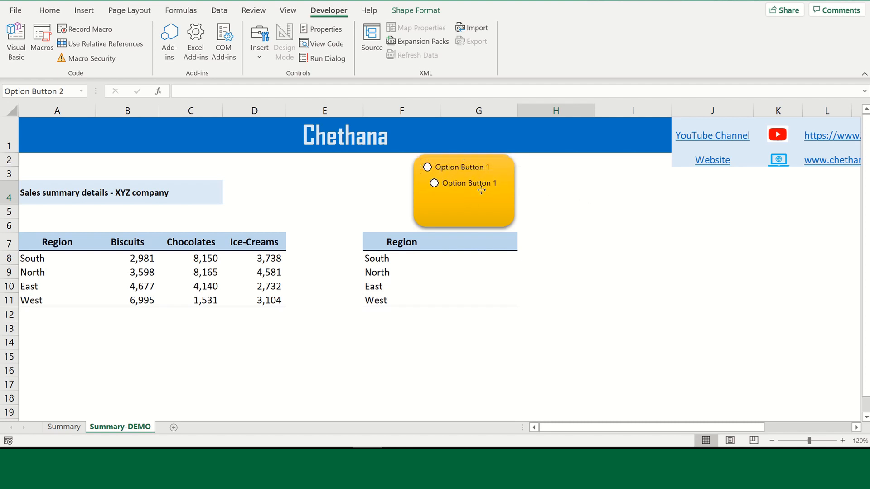
pyautogui.moveTo(482, 190); pyautogui.dragTo(474, 191)
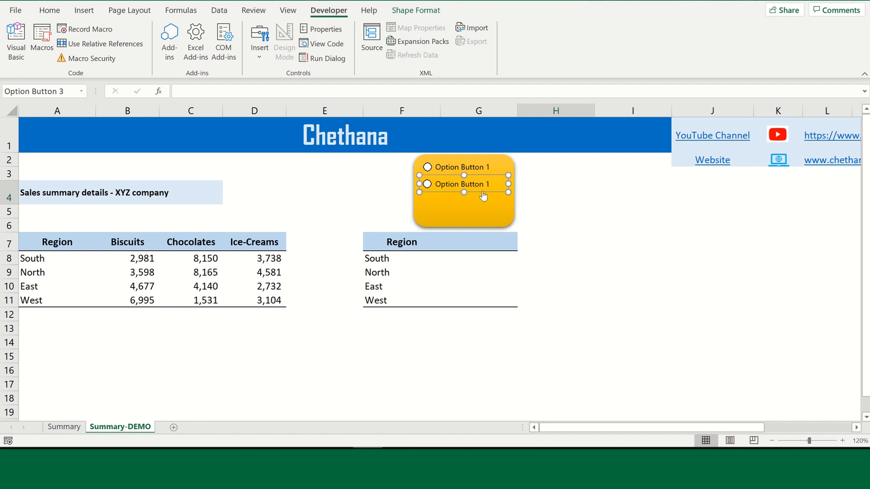
pyautogui.hotkey('ctrl', 'd')
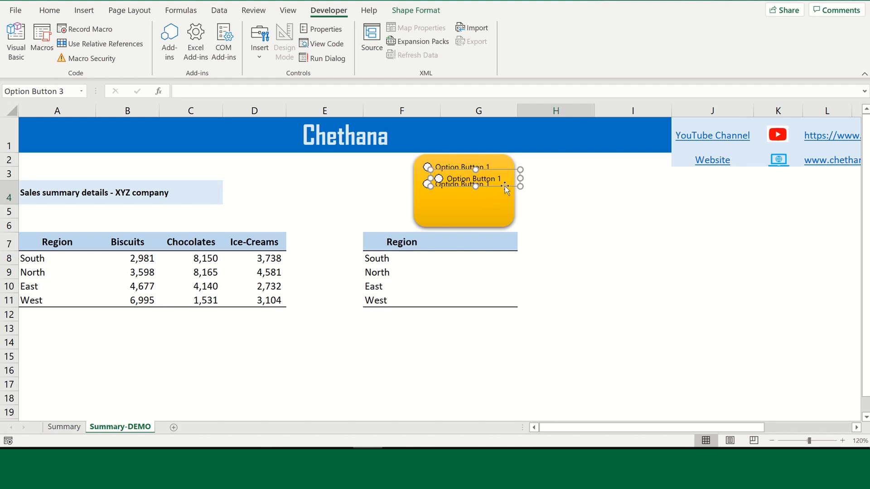
pyautogui.moveTo(502, 187); pyautogui.dragTo(492, 215)
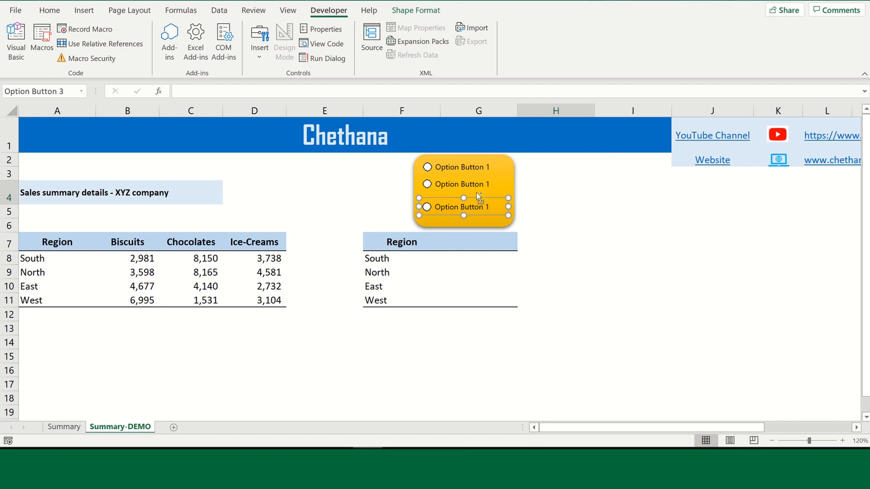
# Relabel the three option buttons from top to bottom as Biscuits, Chocolates and Ice-Creams.
pyautogui.rightClick(453, 171)
pyautogui.press('x')
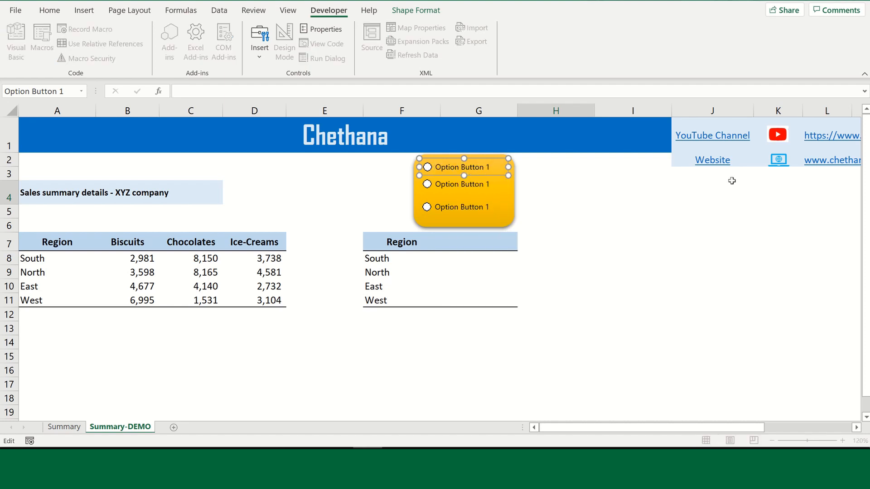
pyautogui.hotkey('ctrl', 'a')
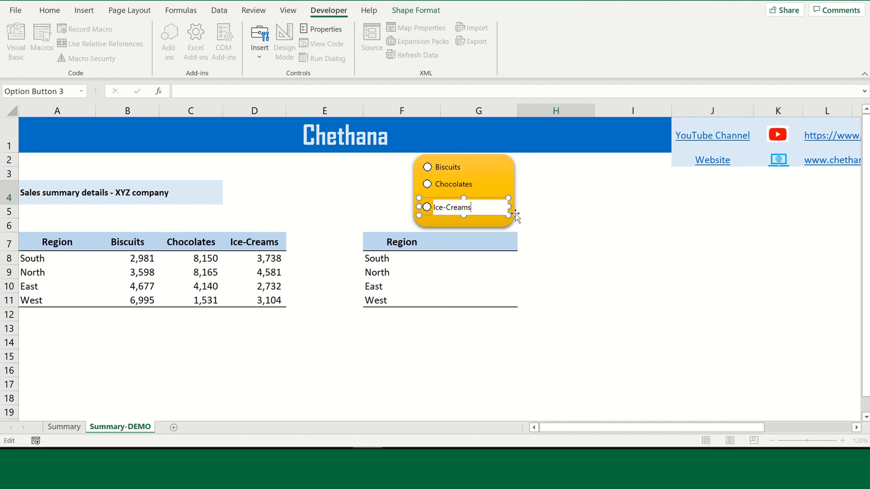
pyautogui.click(515, 214)
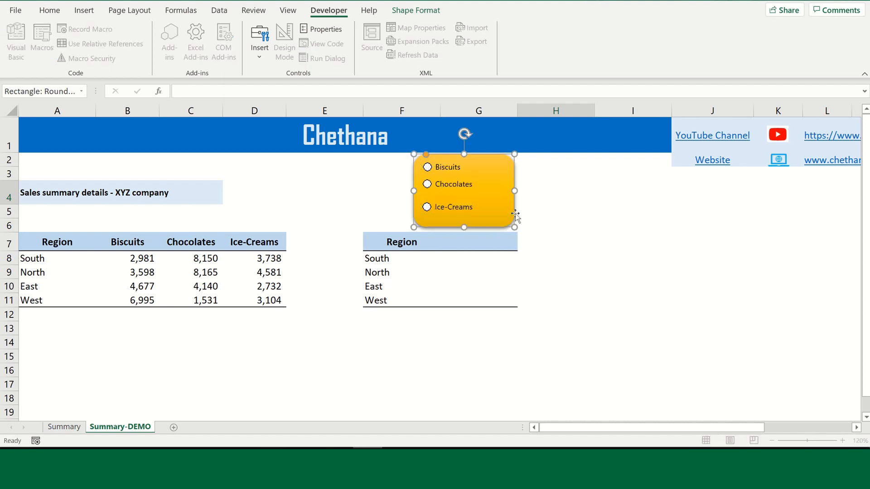
pyautogui.click(574, 186)
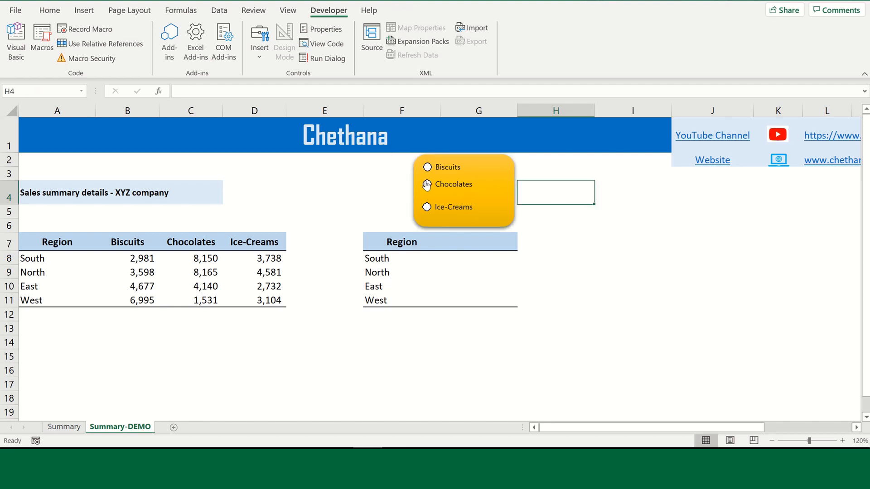
# Shift the three option buttons slightly down together, align them left and distribute them vertically within the gold rectangle.
pyautogui.keyDown('ctrl'); pyautogui.click(448, 169); pyautogui.keyUp('ctrl')
pyautogui.keyDown('ctrl'); pyautogui.click(449, 186); pyautogui.keyUp('ctrl')
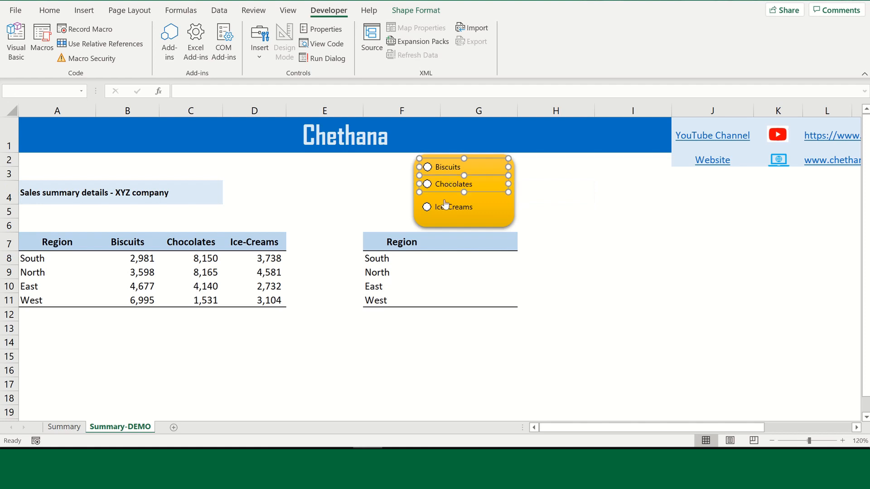
pyautogui.keyDown('ctrl'); pyautogui.click(445, 204); pyautogui.keyUp('ctrl')
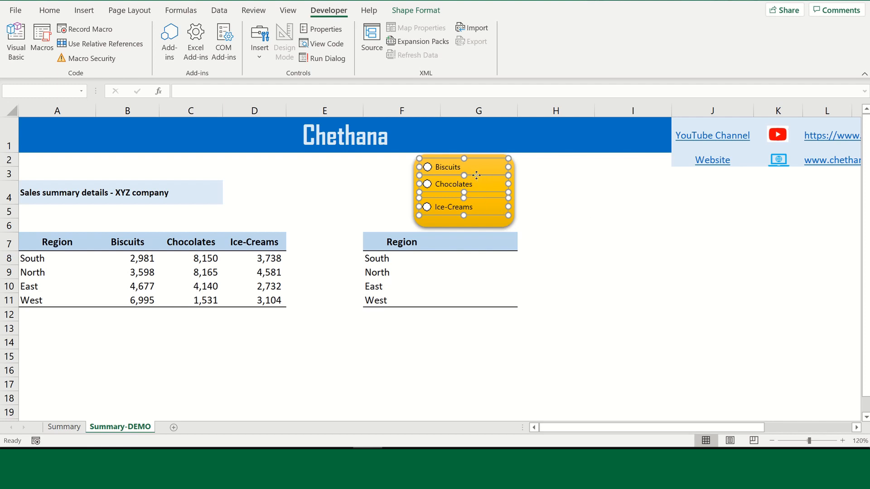
pyautogui.moveTo(476, 175); pyautogui.dragTo(477, 178)
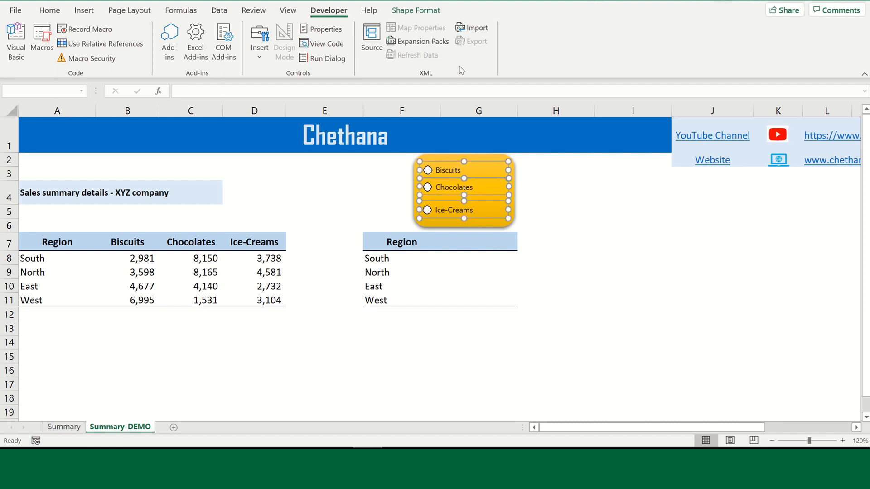
pyautogui.click(428, 13)
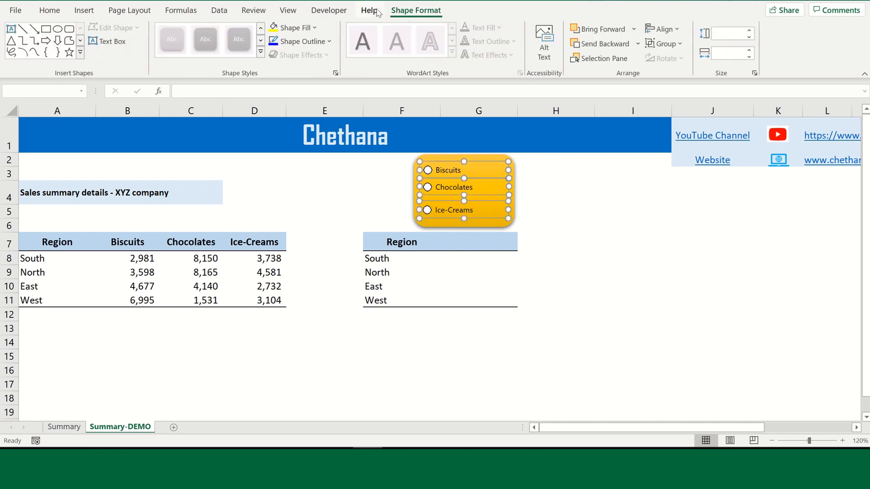
pyautogui.click(677, 30)
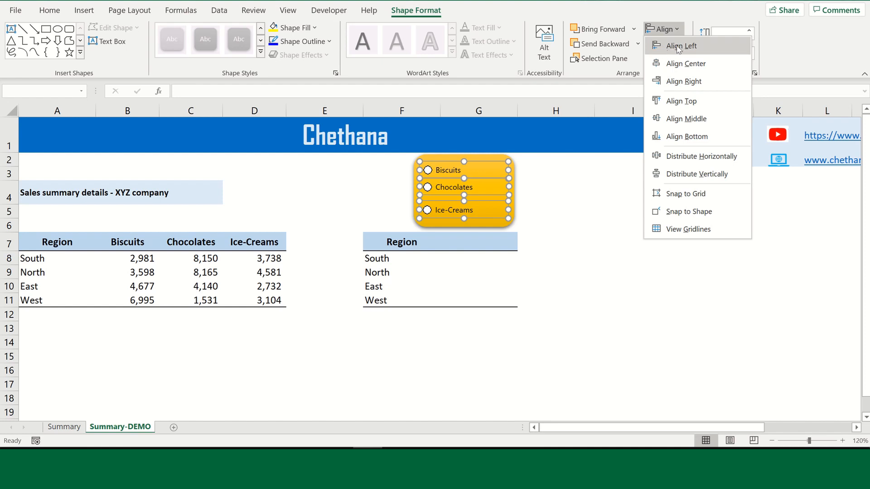
pyautogui.click(702, 49)
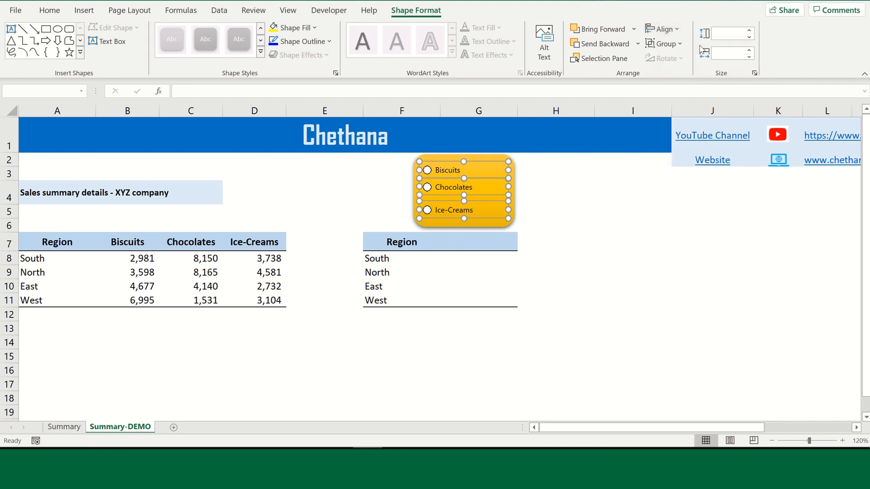
pyautogui.click(674, 31)
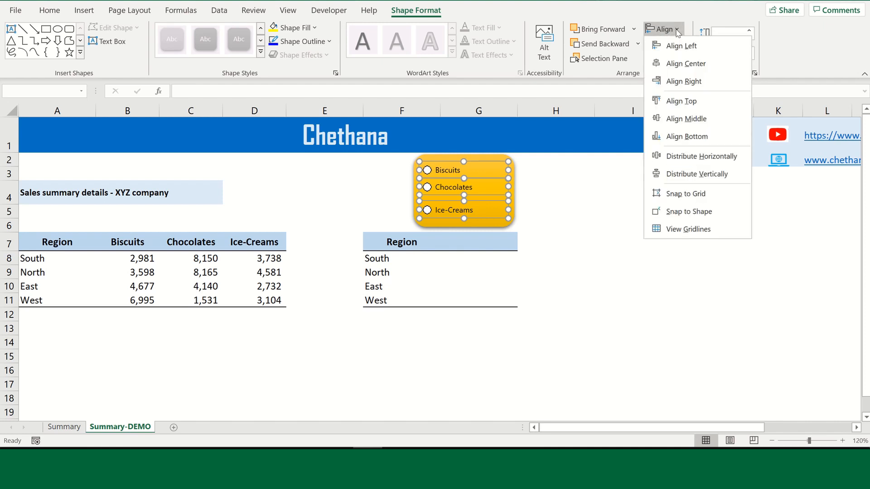
pyautogui.click(697, 175)
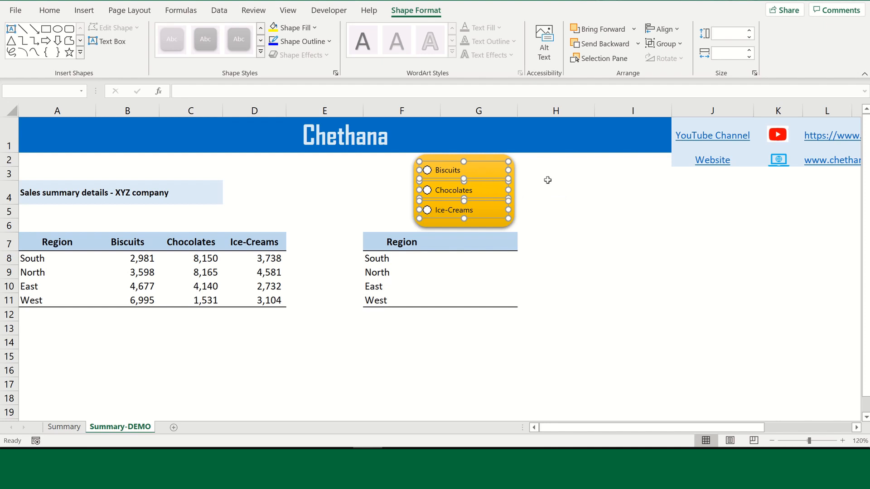
pyautogui.click(551, 198)
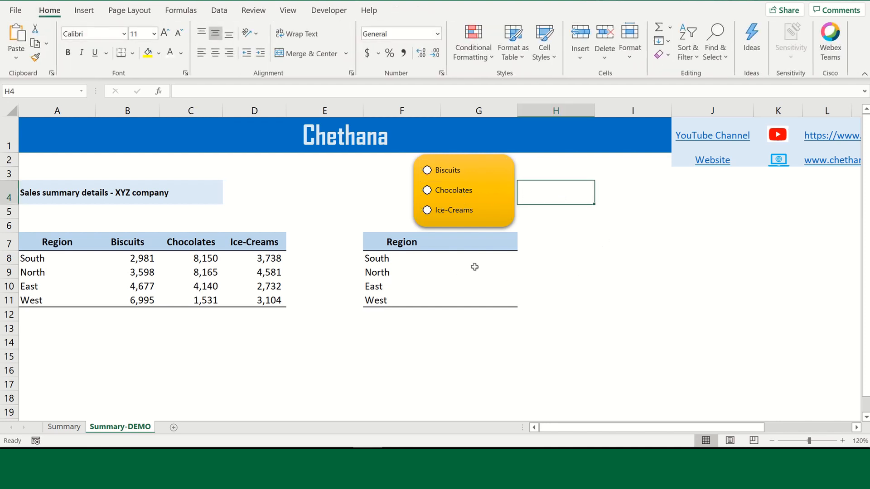
# Link the Biscuits option button to cell $A$2 through its Format Control settings, leaving its value Unchecked.
pyautogui.rightClick(445, 173)
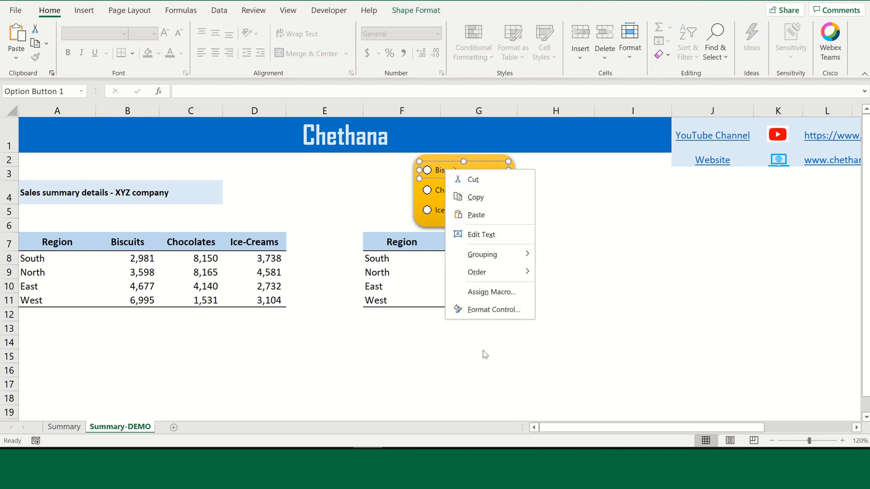
pyautogui.click(494, 310)
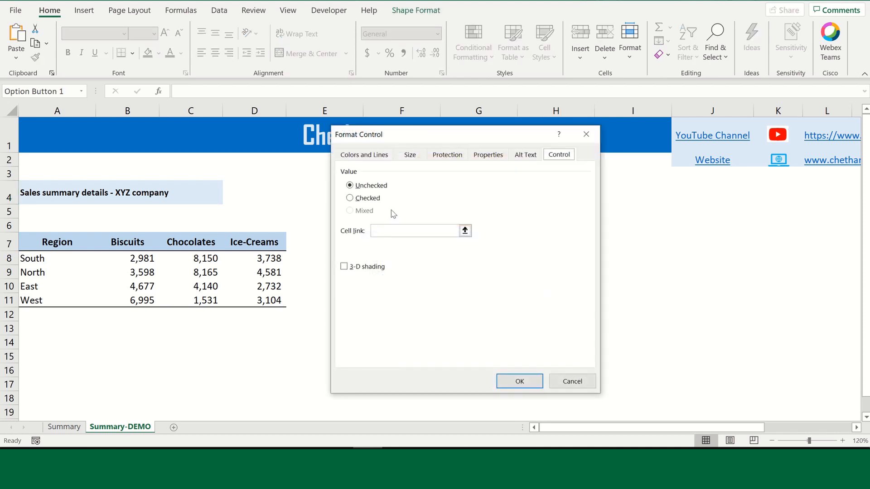
pyautogui.click(396, 234)
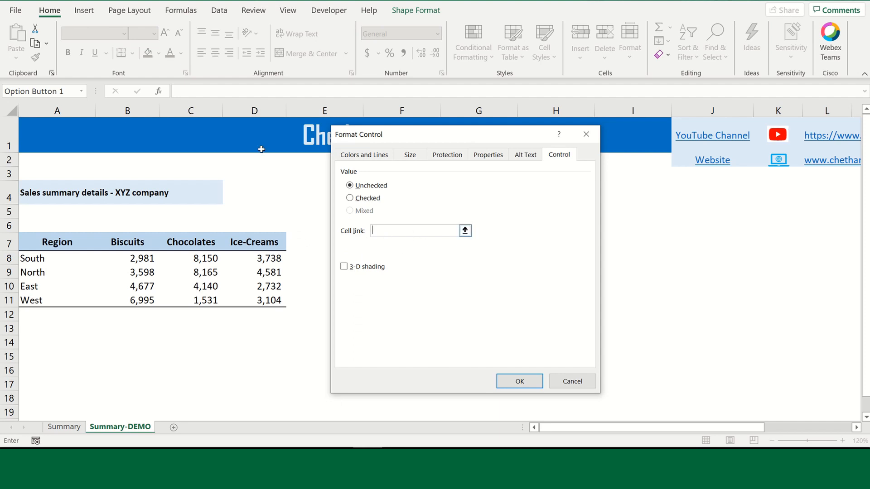
pyautogui.click(29, 161)
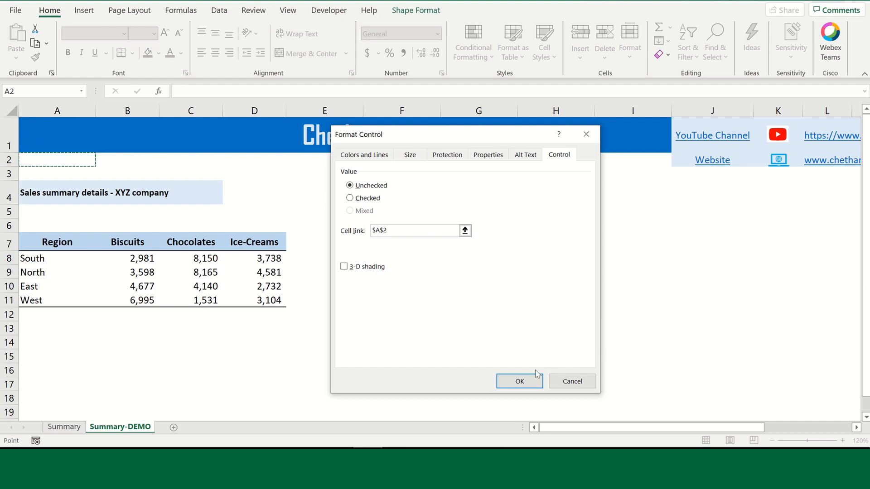
pyautogui.click(512, 384)
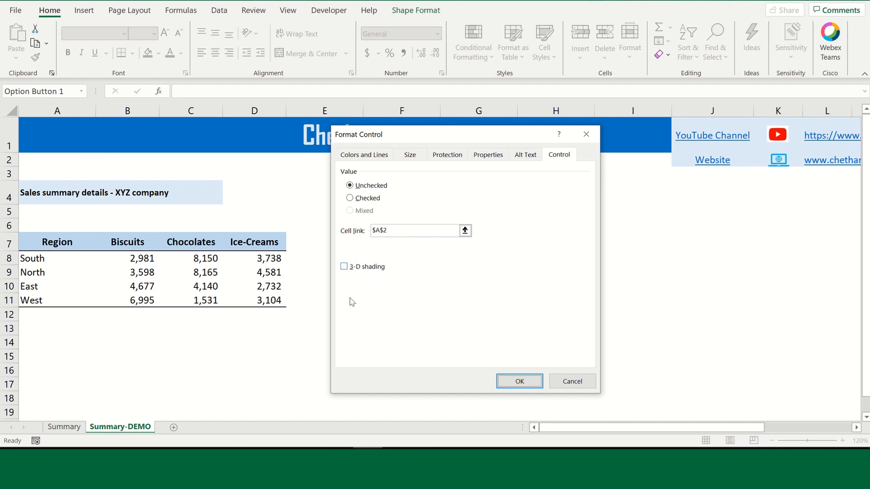
pyautogui.click(519, 382)
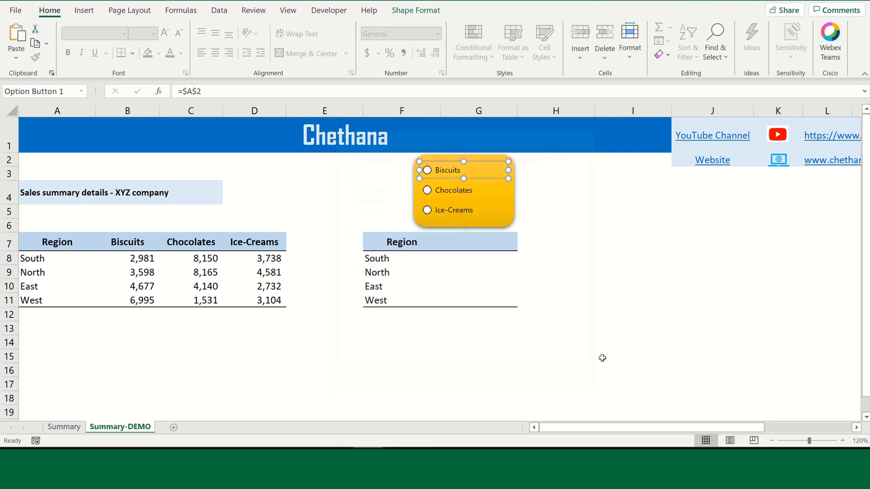
pyautogui.click(336, 173)
pyautogui.click(282, 172)
# Test the Biscuits, Chocolates and Ice-Creams option buttons in turn, checking the linked cell A2.
pyautogui.click(460, 174)
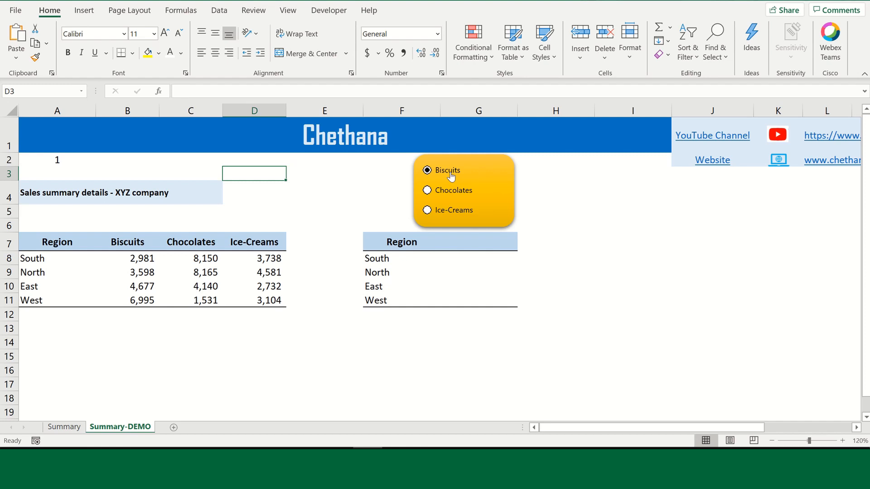
pyautogui.click(55, 159)
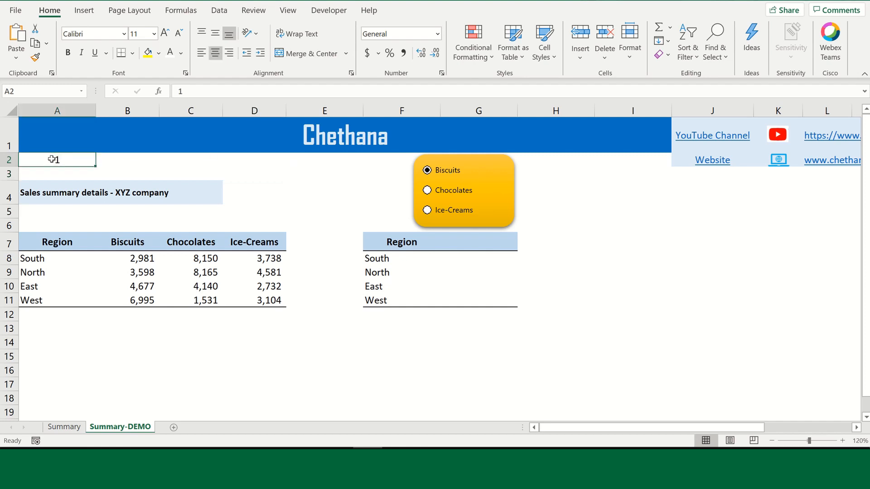
pyautogui.click(461, 196)
pyautogui.click(445, 215)
# Compare the linked cell A2 with the source table A7:D11 and its columns, switching the selection back to Biscuits.
pyautogui.moveTo(39, 244); pyautogui.dragTo(250, 300)
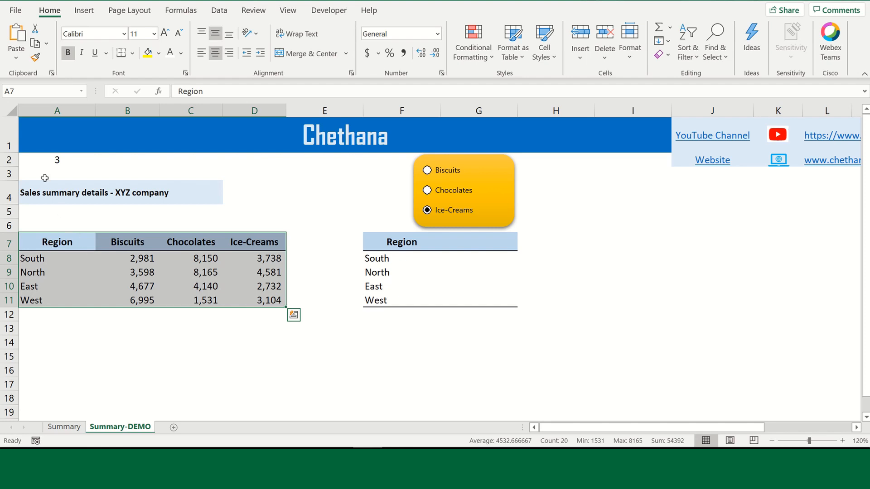
pyautogui.click(45, 162)
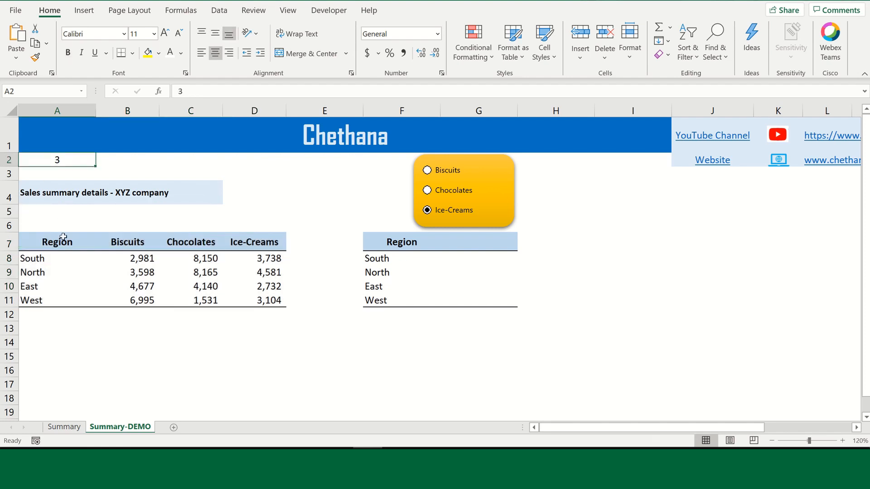
pyautogui.click(55, 245)
pyautogui.moveTo(55, 244); pyautogui.dragTo(54, 303)
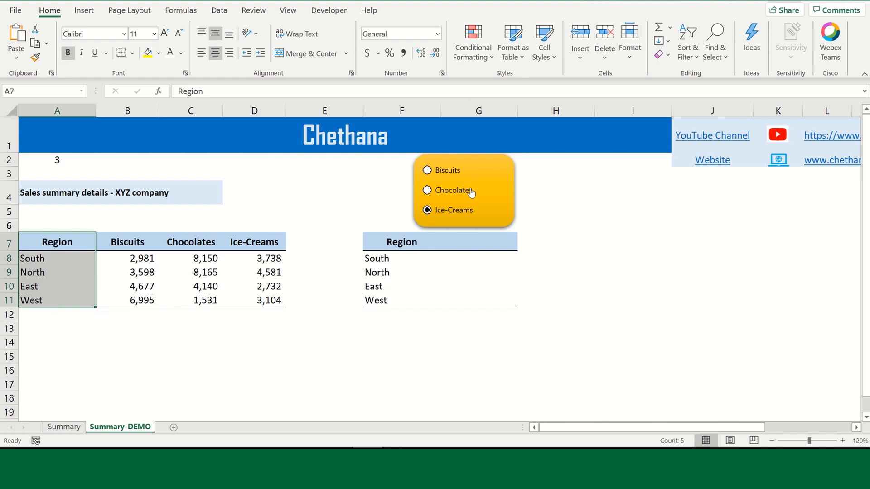
pyautogui.click(448, 172)
pyautogui.click(29, 159)
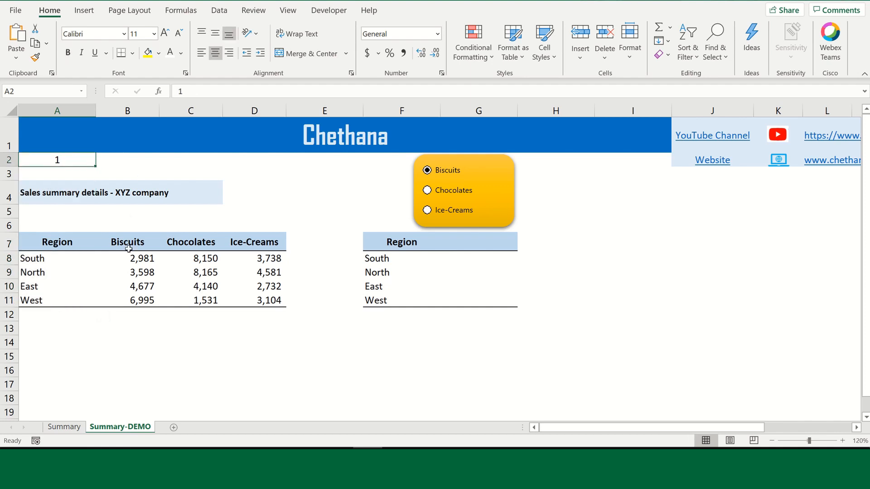
pyautogui.moveTo(129, 244); pyautogui.dragTo(128, 300)
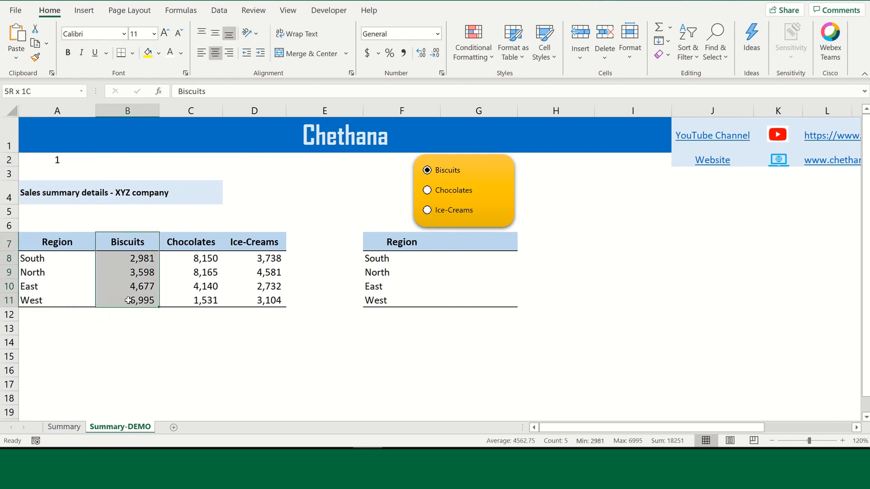
pyautogui.click(118, 163)
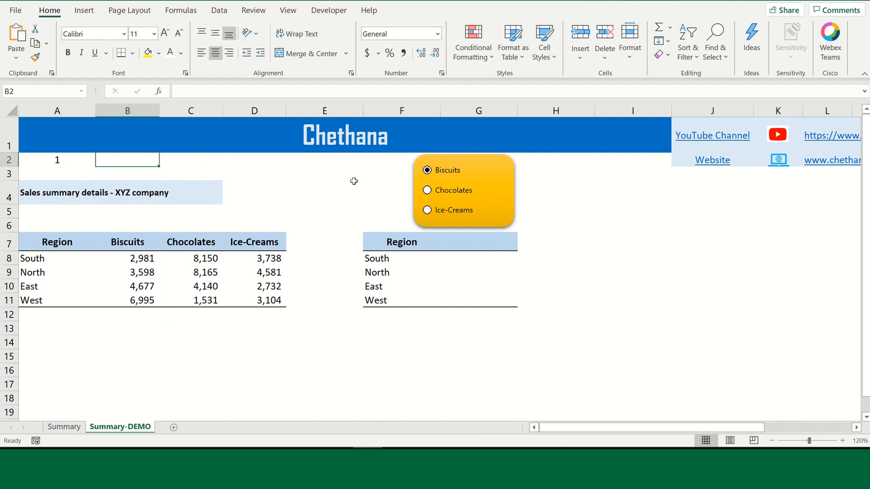
# Enter the formula =A2+1 in cell B2 to offset the linked cell by one.
pyautogui.write('=')
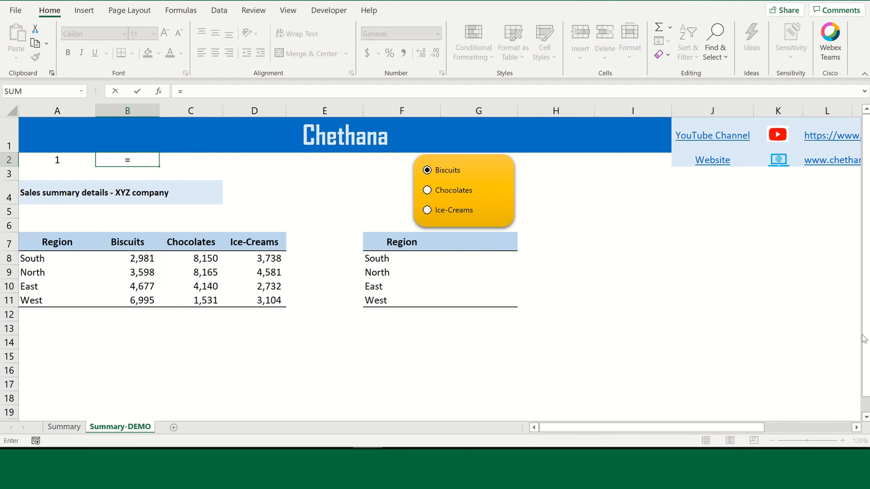
pyautogui.press('Left')
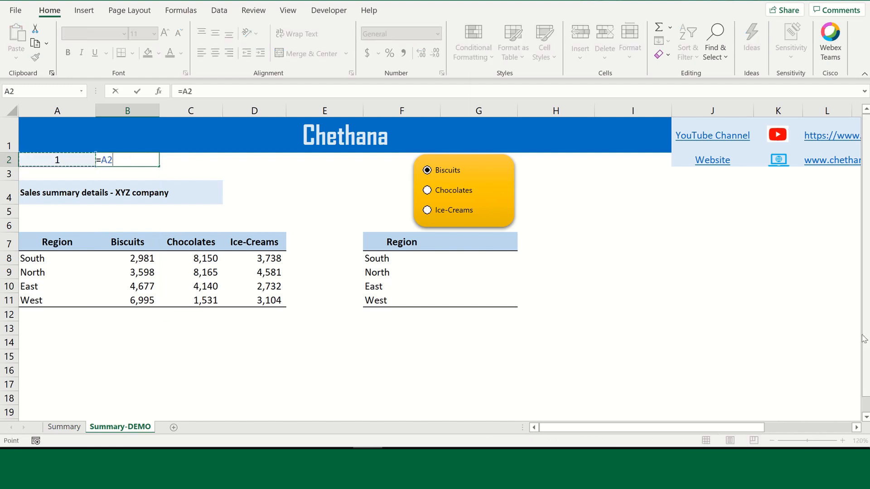
pyautogui.write('+1')
pyautogui.press('Return')
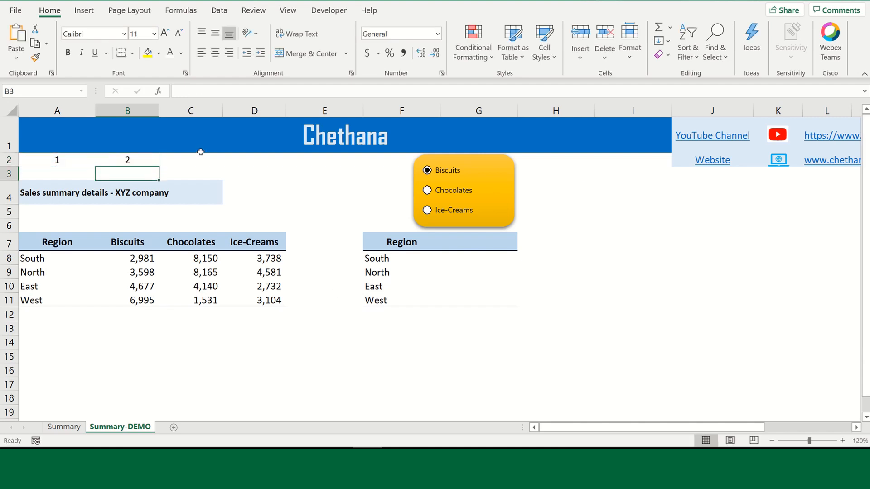
# Test the Chocolates and Ice-Creams option buttons in turn, checking the result in cell B2.
pyautogui.click(432, 191)
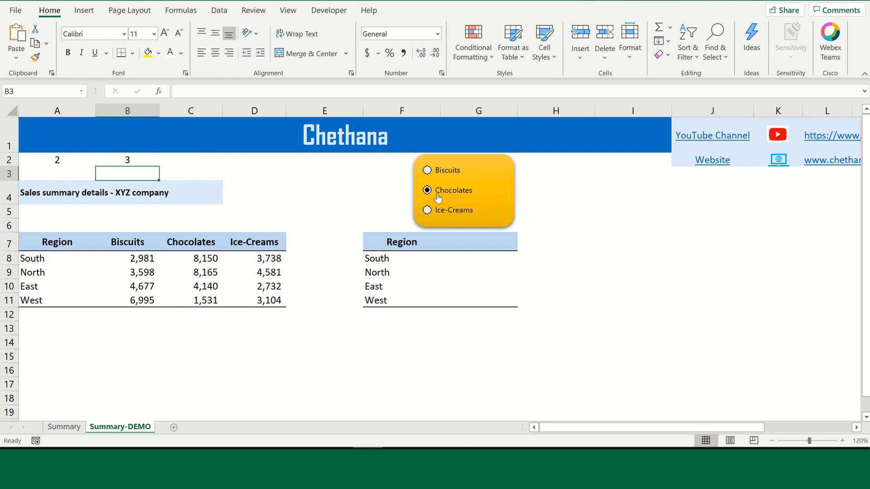
pyautogui.click(454, 215)
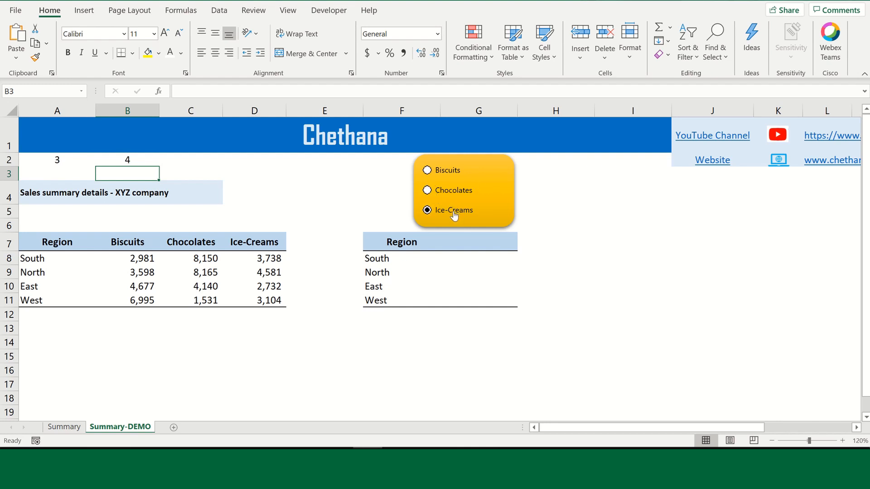
pyautogui.click(134, 158)
# Enter =VLOOKUP(F7,$A$7:$D$11,$B$2,0) in cell G7 as the header of the summary table's second column.
pyautogui.moveTo(480, 243); pyautogui.dragTo(473, 300)
pyautogui.press('Up')
pyautogui.press('Down')
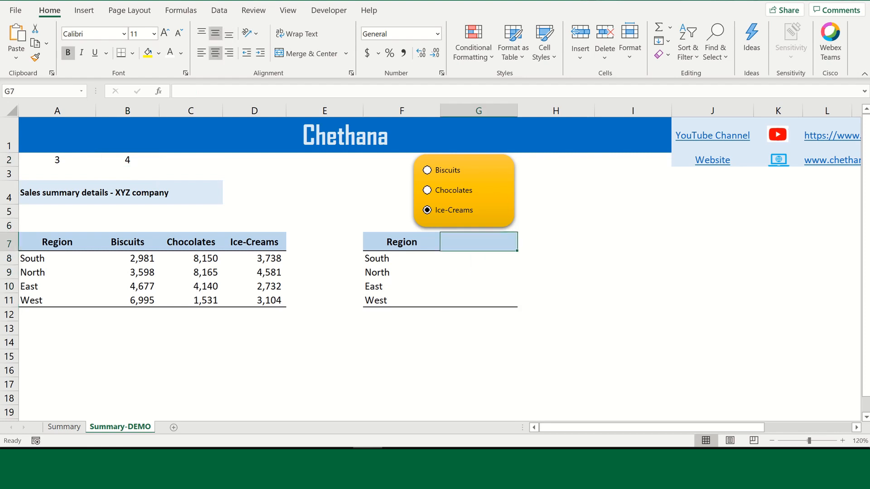
pyautogui.write('=VLOOKUP(')
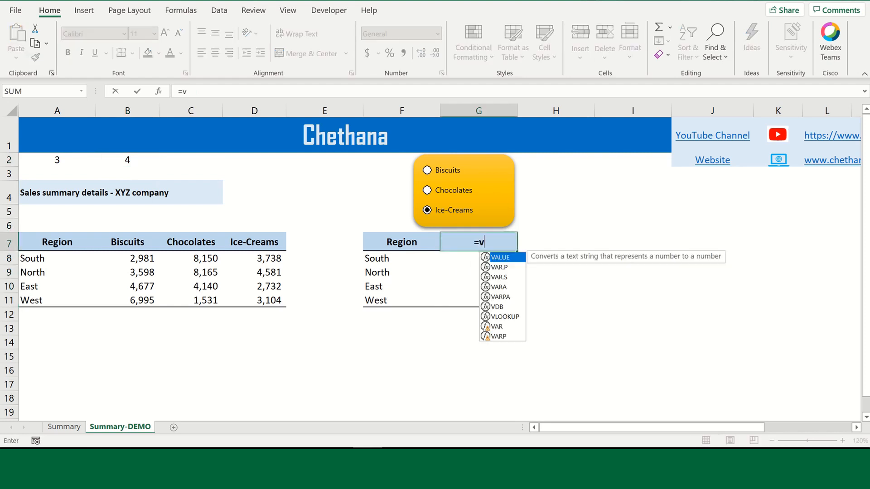
pyautogui.press('Left')
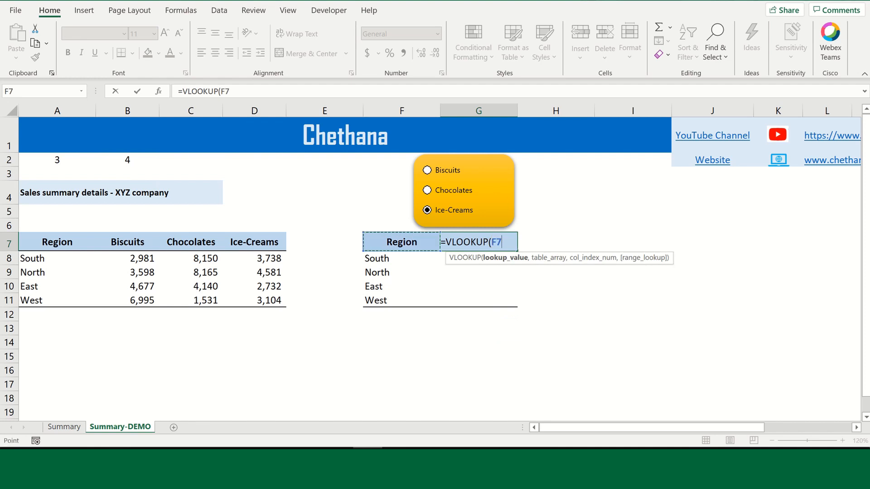
pyautogui.write(',')
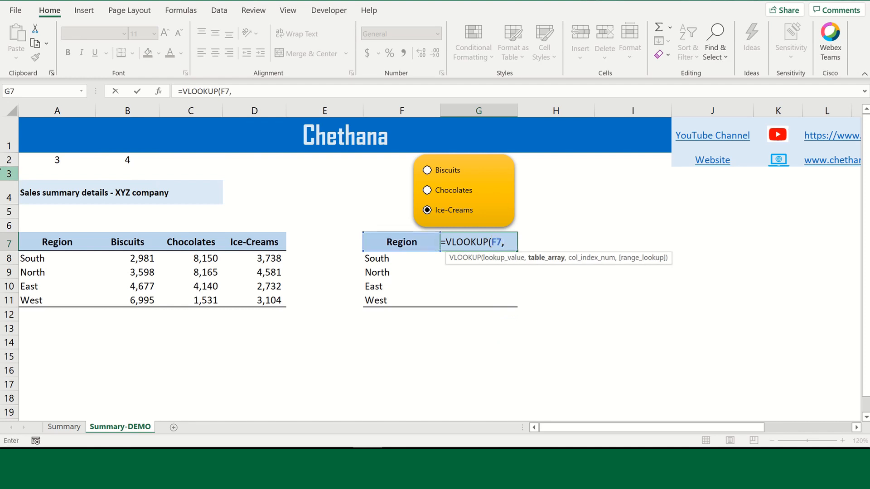
pyautogui.moveTo(41, 239); pyautogui.dragTo(239, 301)
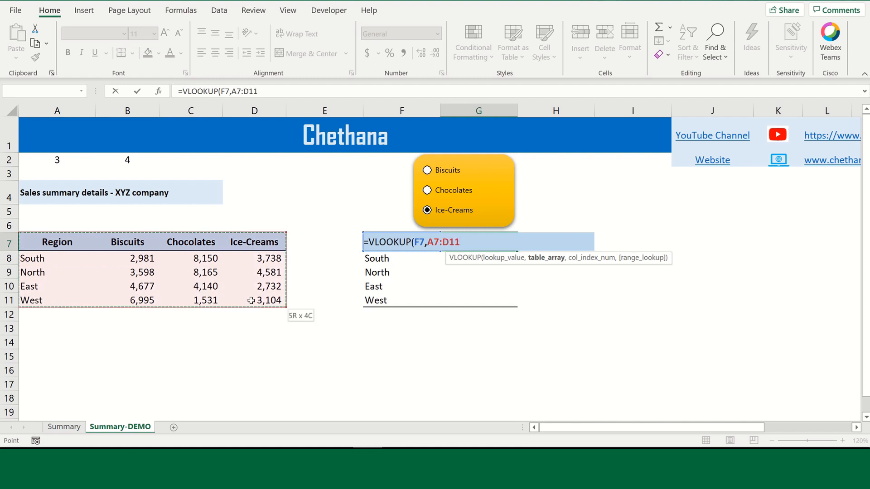
pyautogui.press('F4')
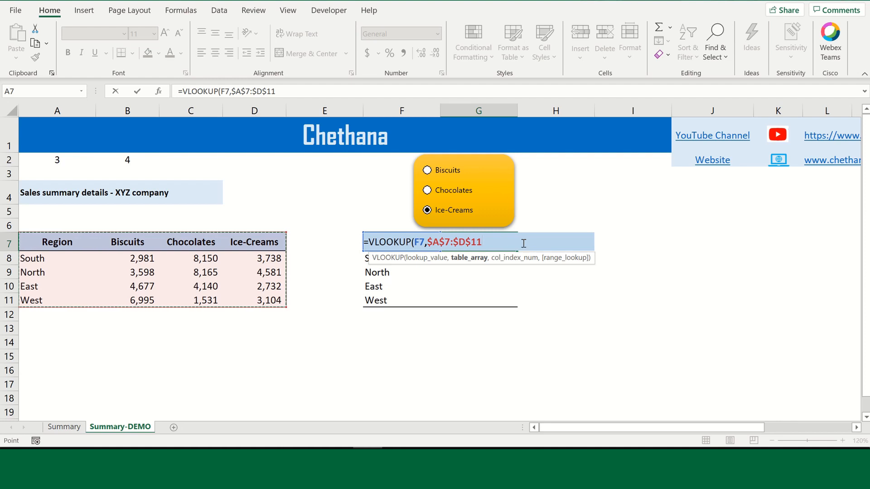
pyautogui.write(',')
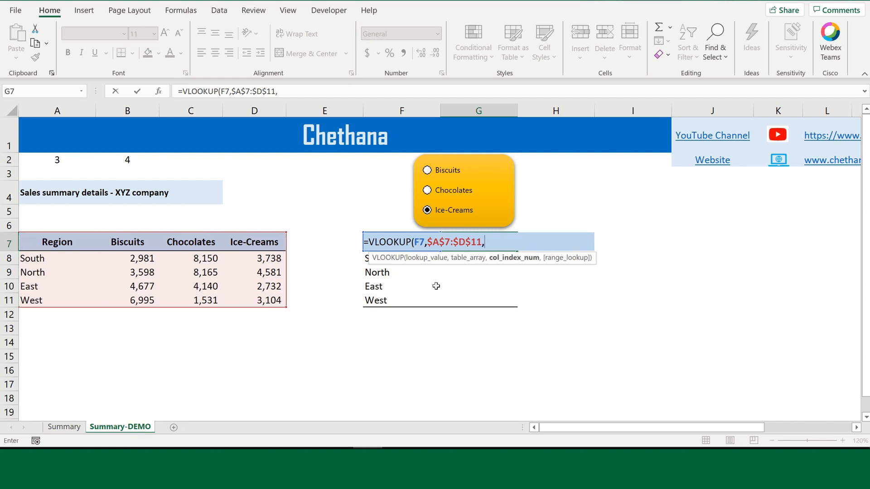
pyautogui.click(129, 161)
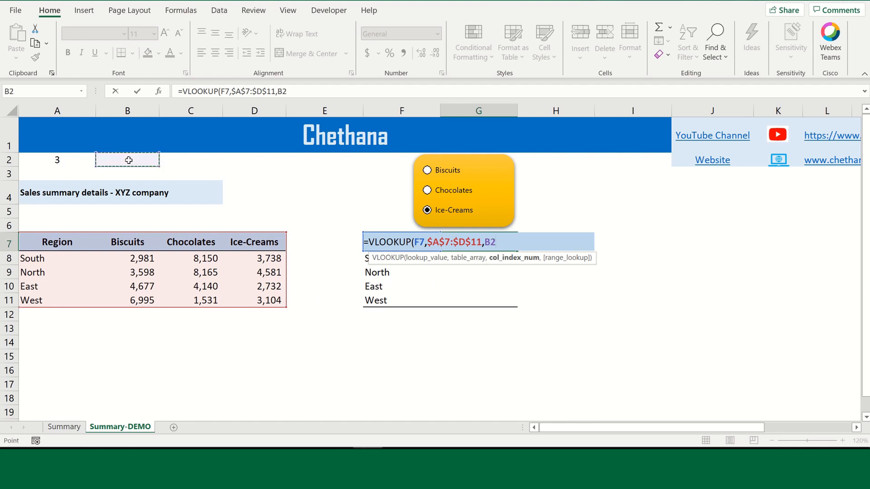
pyautogui.press('F4')
pyautogui.write(',0')
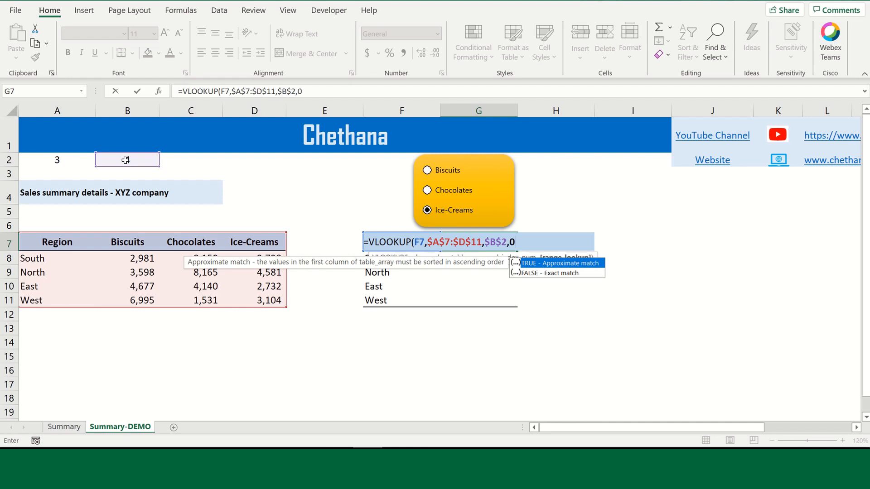
pyautogui.write(')')
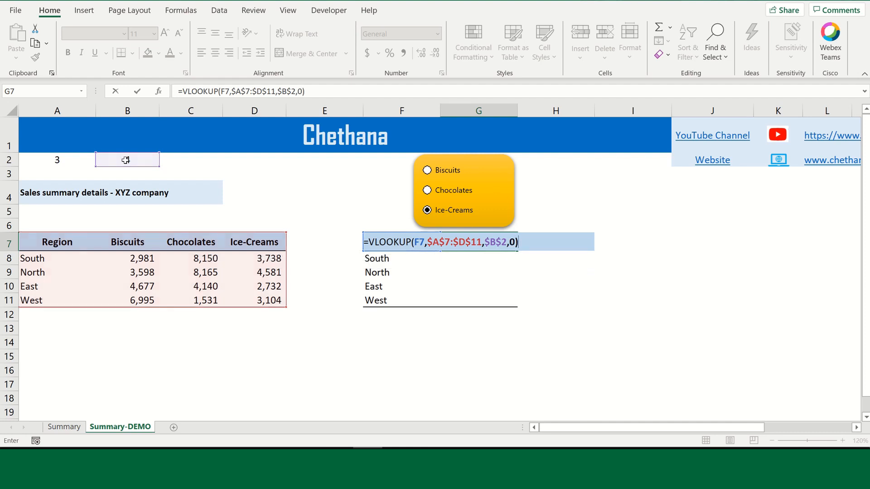
pyautogui.press('Return')
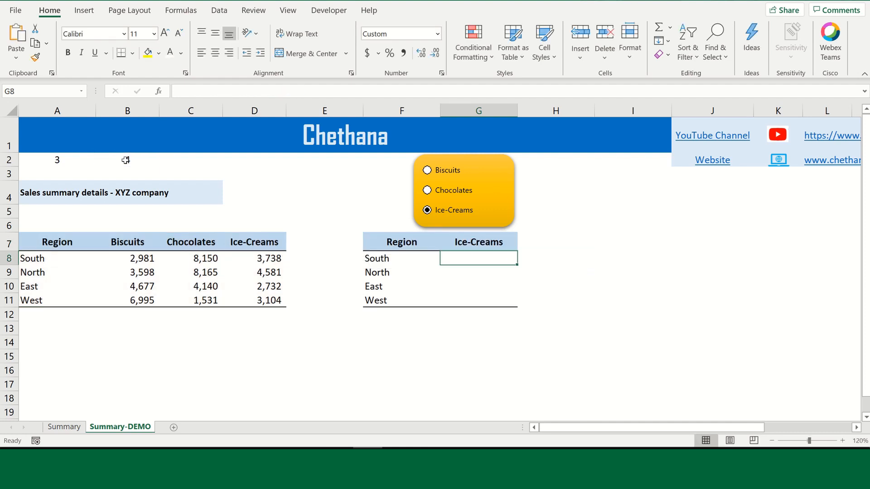
# Copy the header formula from G7 into G8:G11, pasting formulas only, and clear the copy selection.
pyautogui.click(465, 242)
pyautogui.rightClick(465, 243)
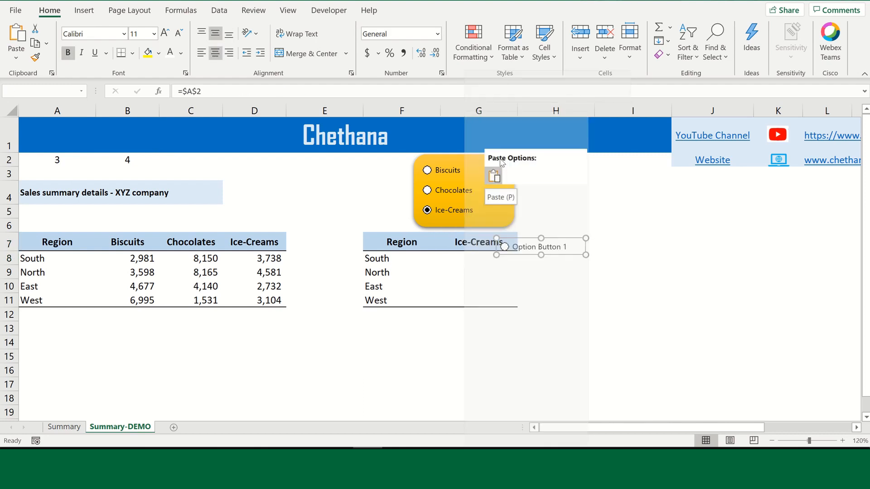
pyautogui.click(738, 288)
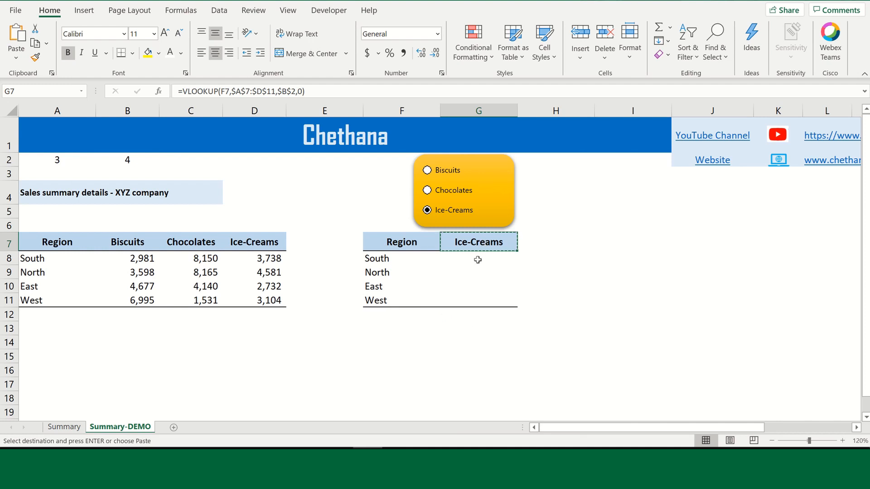
pyautogui.moveTo(477, 257); pyautogui.dragTo(477, 300)
pyautogui.rightClick(478, 288)
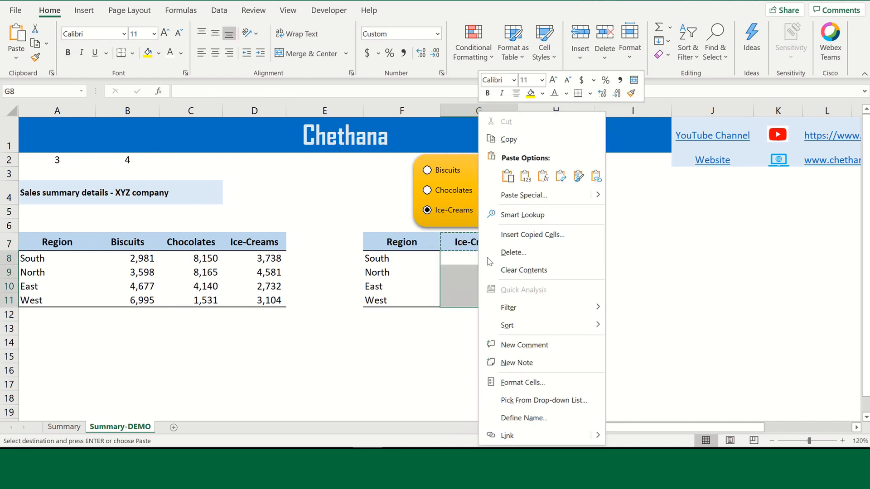
pyautogui.click(545, 179)
pyautogui.click(579, 271)
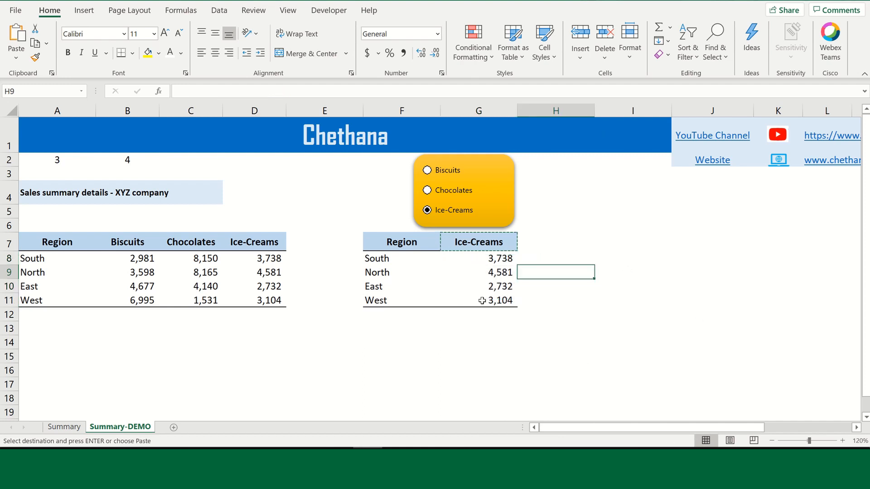
pyautogui.click(532, 250)
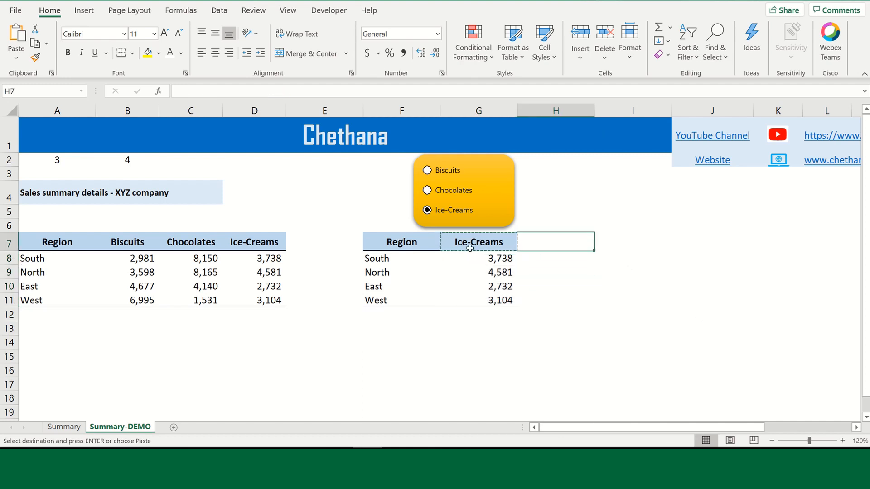
pyautogui.press('Escape')
# Compare G8:G11 with the matching source columns for Ice-Creams, Chocolates and Biscuits, switching the option buttons in that order.
pyautogui.moveTo(257, 260); pyautogui.dragTo(263, 300)
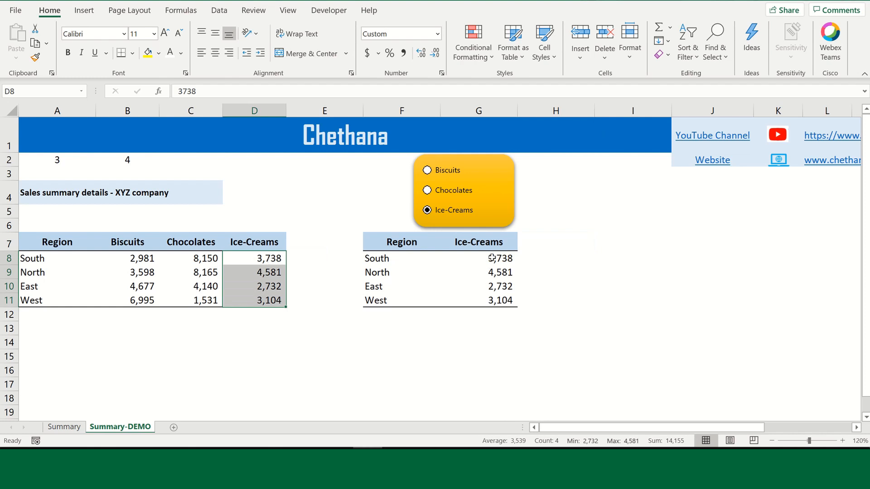
pyautogui.moveTo(491, 259); pyautogui.dragTo(493, 300)
pyautogui.click(578, 241)
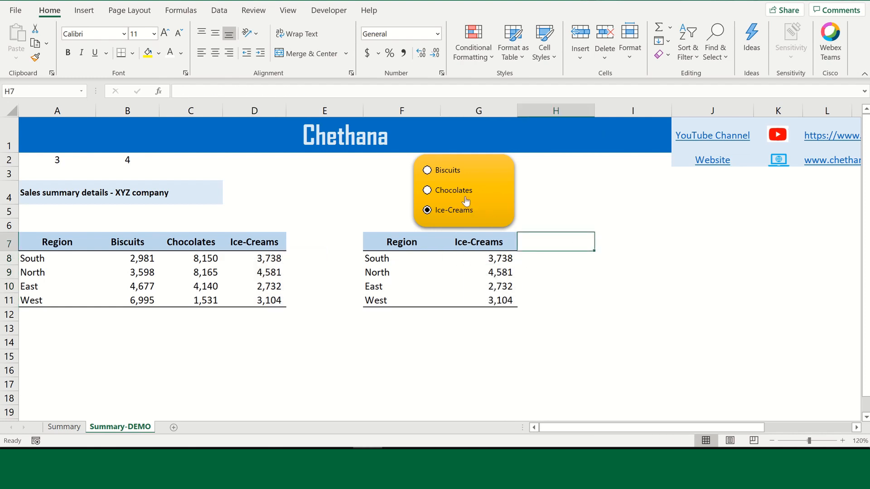
pyautogui.click(463, 195)
pyautogui.click(202, 261)
pyautogui.moveTo(205, 291); pyautogui.dragTo(208, 301)
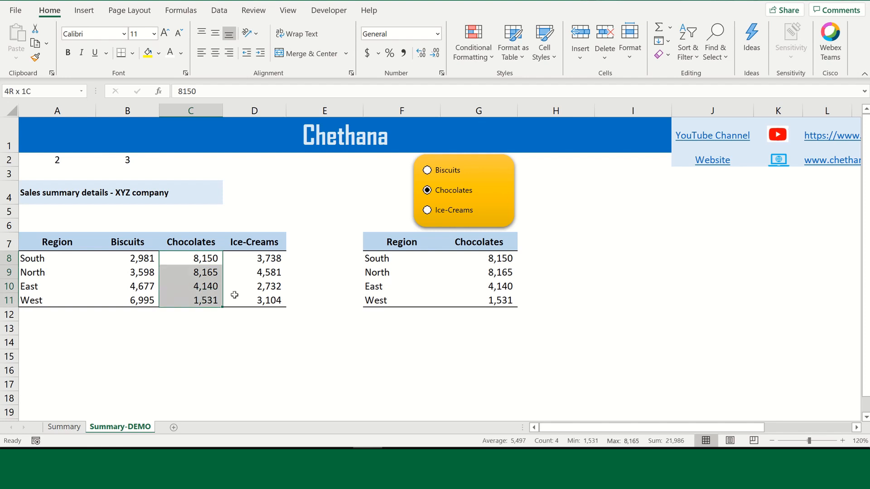
pyautogui.moveTo(504, 262); pyautogui.dragTo(504, 299)
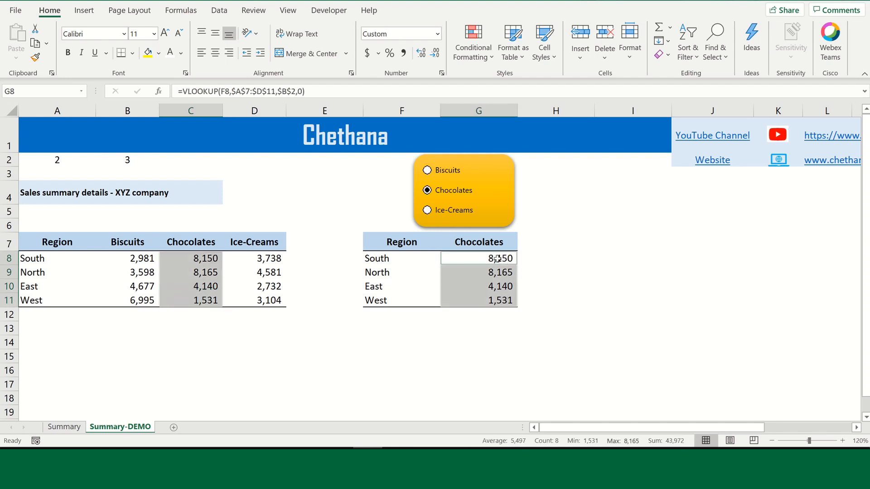
pyautogui.click(428, 171)
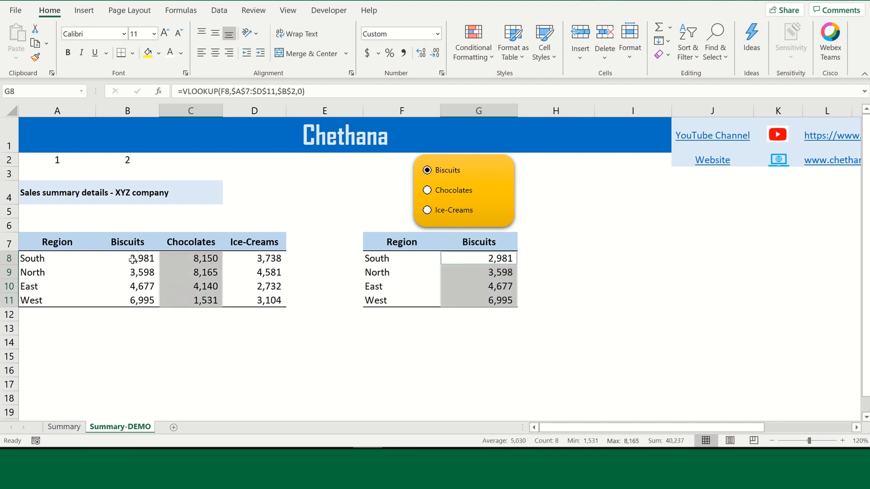
pyautogui.moveTo(136, 258); pyautogui.dragTo(131, 301)
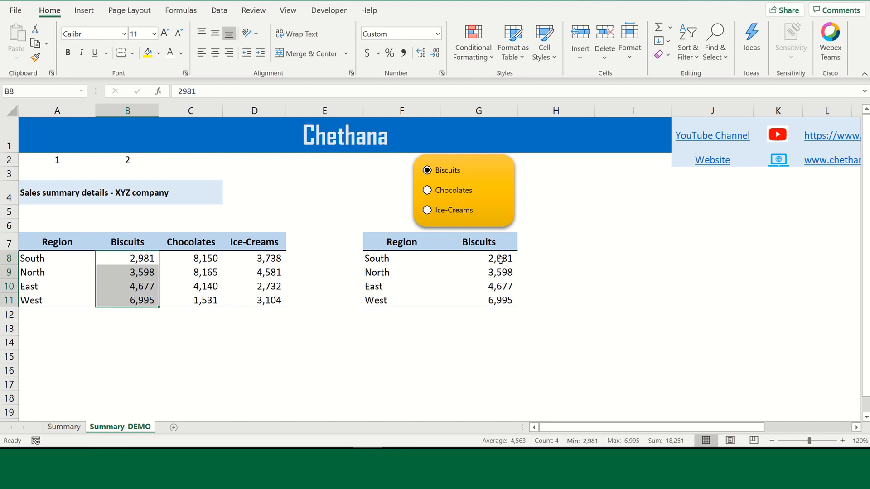
pyautogui.moveTo(500, 259); pyautogui.dragTo(499, 299)
pyautogui.click(547, 268)
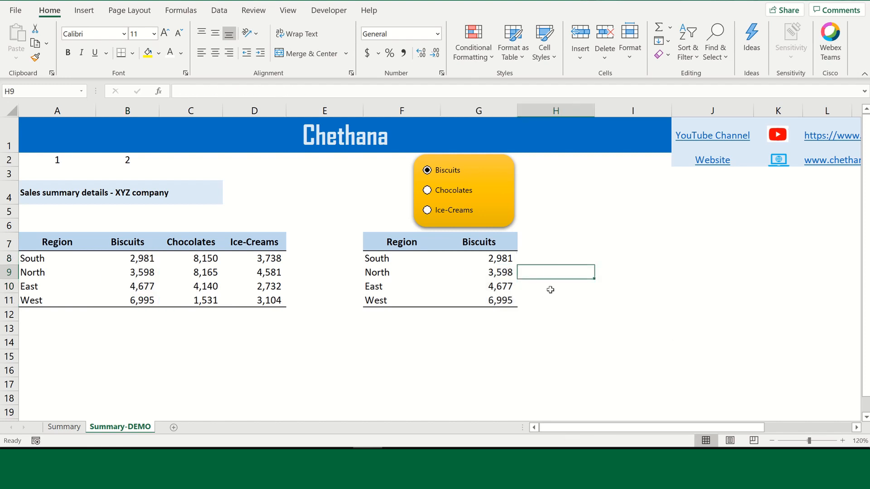
# Insert a 2-D clustered column chart from the summary table F7:G11.
pyautogui.moveTo(400, 243); pyautogui.dragTo(500, 300)
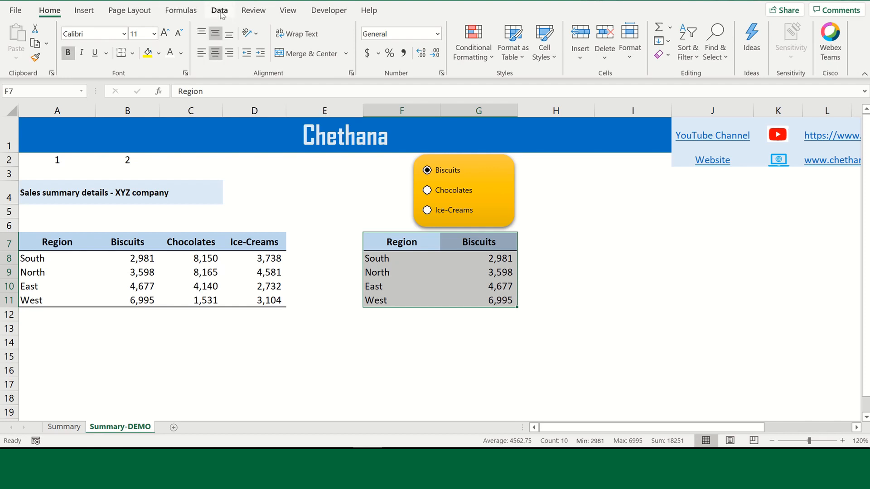
pyautogui.click(84, 10)
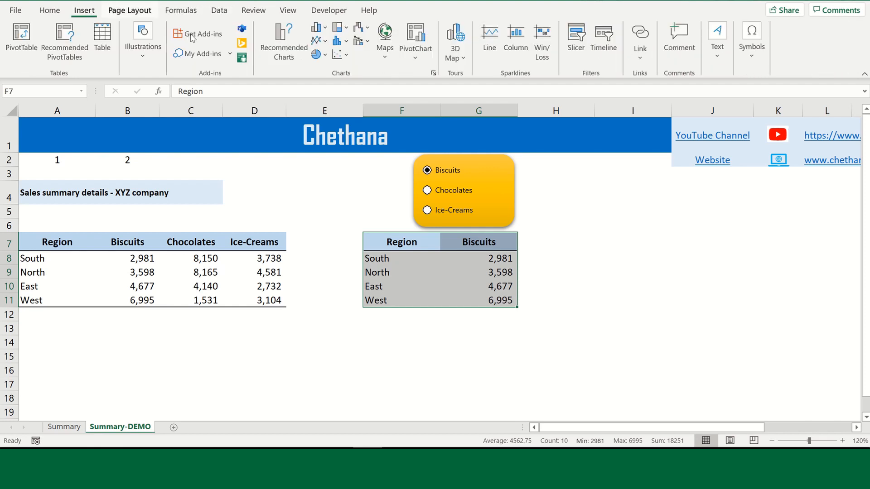
pyautogui.click(328, 28)
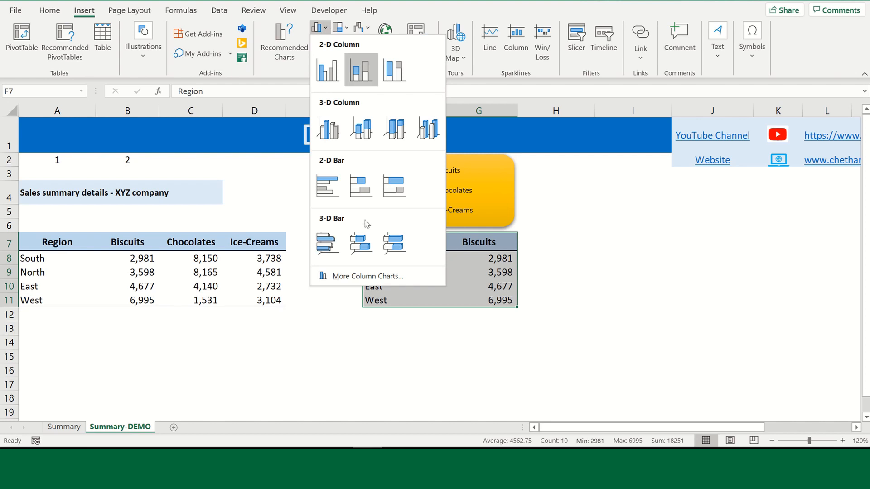
pyautogui.click(330, 74)
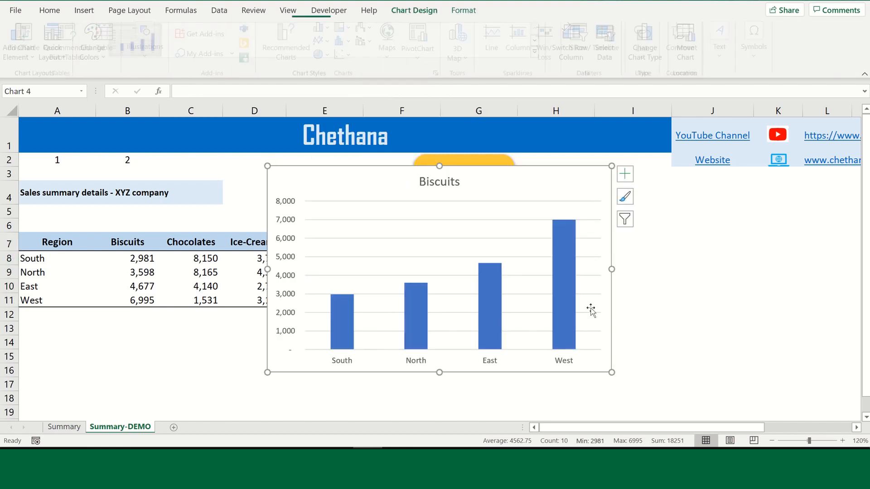
# Shrink the chart and place it just beyond the summary table's column G, with its title in the chart's upper-left corner.
pyautogui.moveTo(366, 169); pyautogui.dragTo(713, 211)
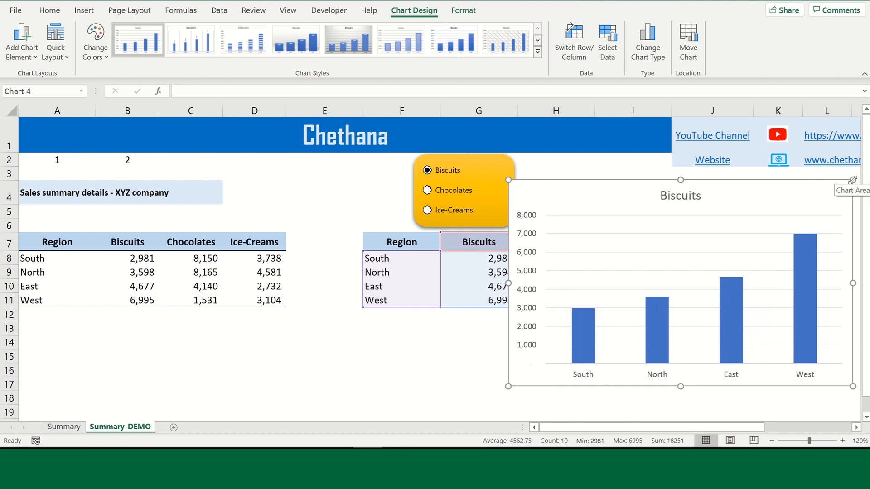
pyautogui.moveTo(853, 180); pyautogui.dragTo(808, 242)
pyautogui.moveTo(737, 244); pyautogui.dragTo(764, 208)
pyautogui.click(693, 222)
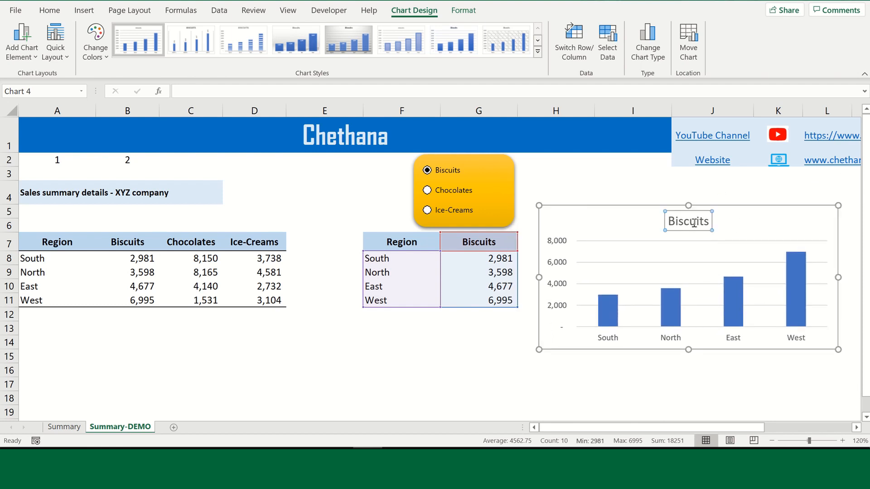
pyautogui.moveTo(645, 205); pyautogui.dragTo(577, 211)
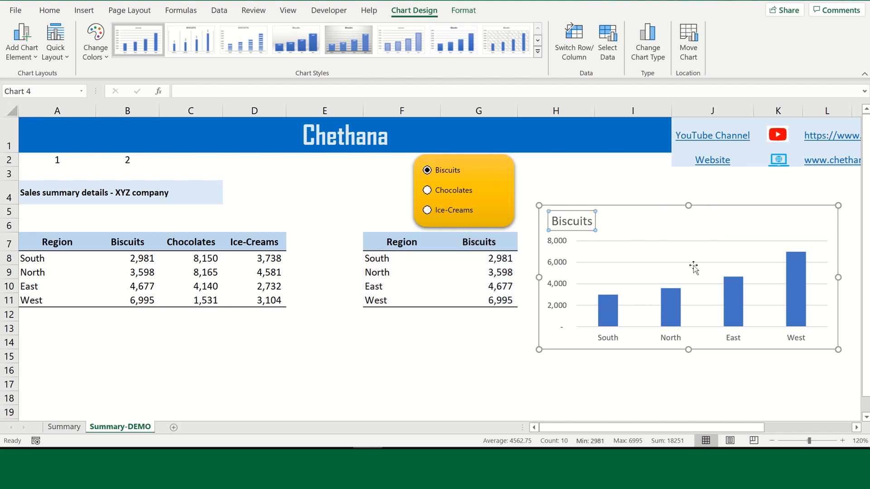
# Lower the plot area's upper edge to leave space beneath the title, and make the column chart slightly narrower.
pyautogui.click(739, 257)
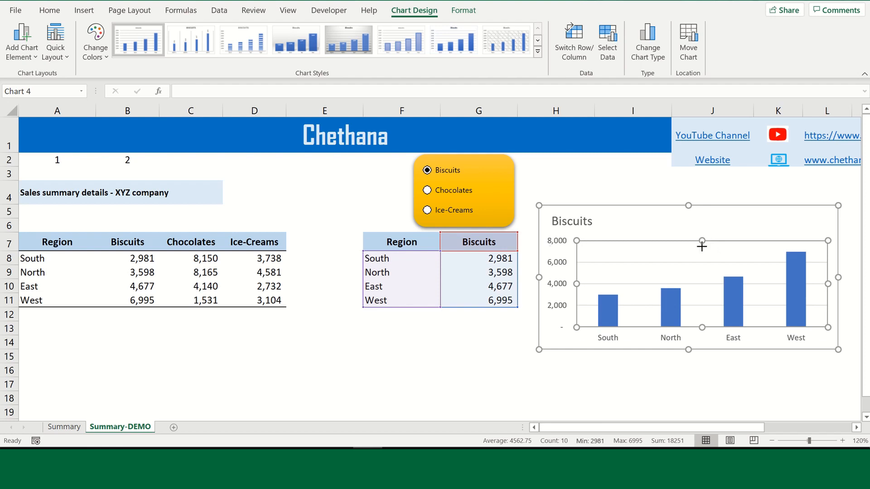
pyautogui.moveTo(702, 246); pyautogui.dragTo(734, 252)
pyautogui.moveTo(839, 276); pyautogui.dragTo(822, 277)
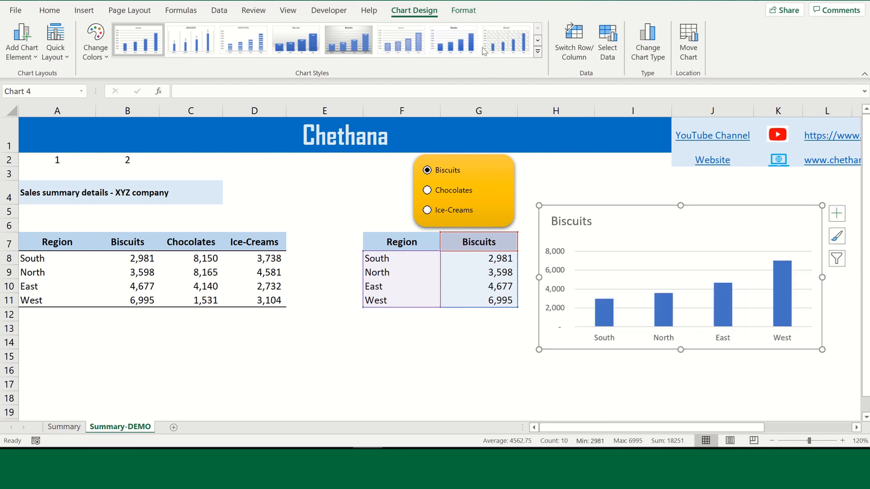
# Apply the second chart style, with rotated data labels, an uppercase title and no value axis, to the column chart.
pyautogui.click(193, 42)
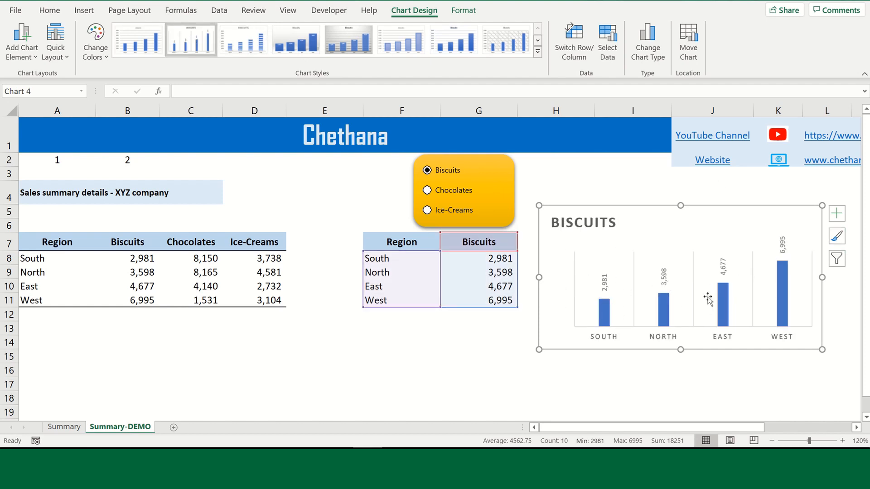
pyautogui.click(593, 368)
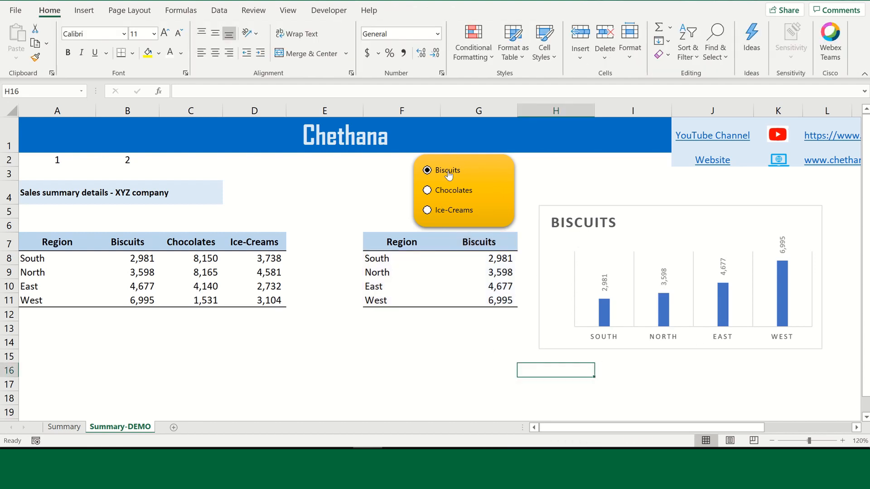
# Compare the chart with the summary table F7:G11 while switching the option buttons to Chocolates, Ice-Creams and Biscuits.
pyautogui.click(450, 190)
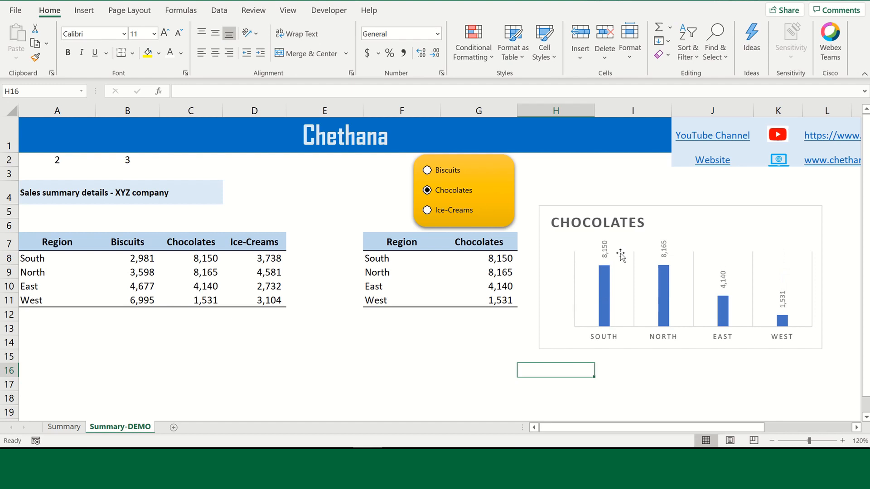
pyautogui.click(469, 245)
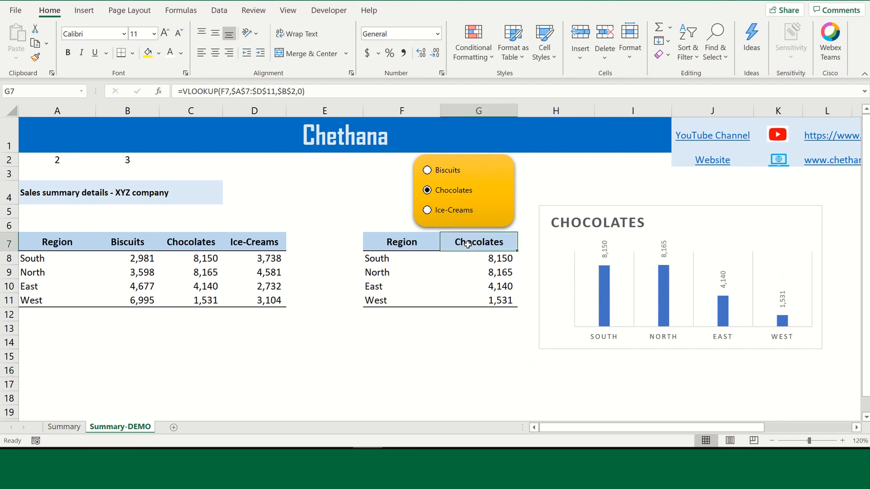
pyautogui.moveTo(402, 243); pyautogui.dragTo(477, 300)
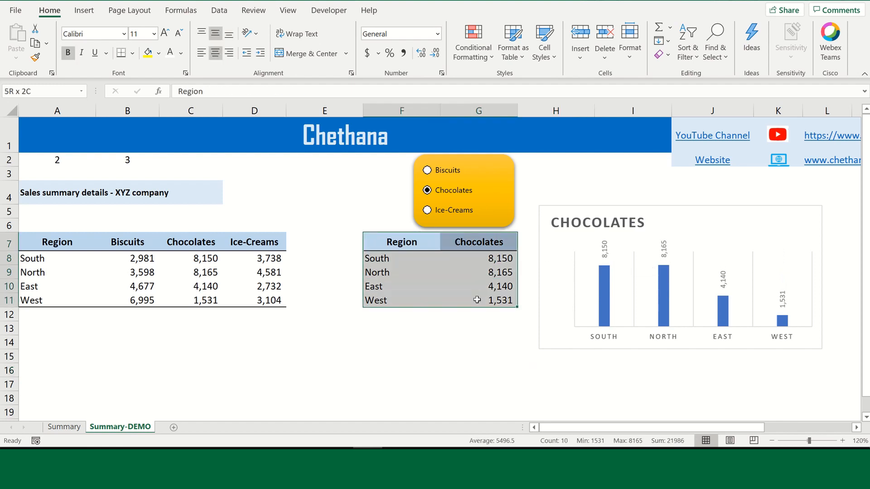
pyautogui.click(440, 211)
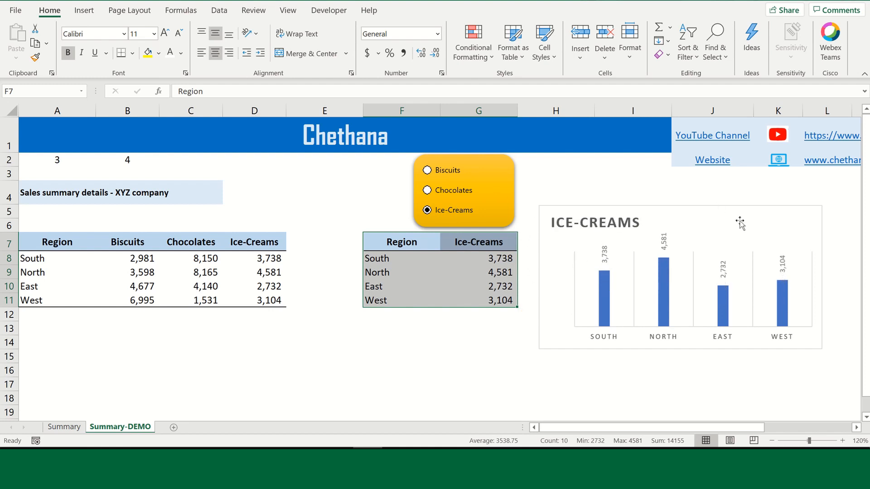
pyautogui.click(428, 170)
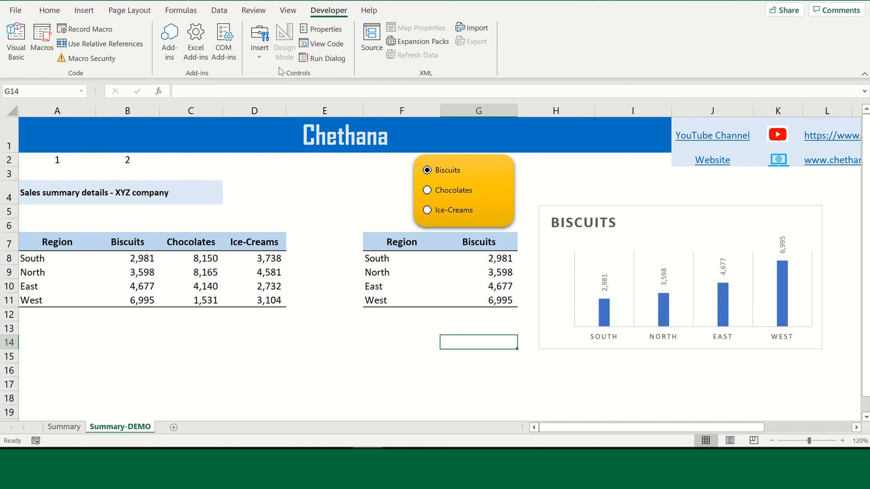
pyautogui.click(260, 55)
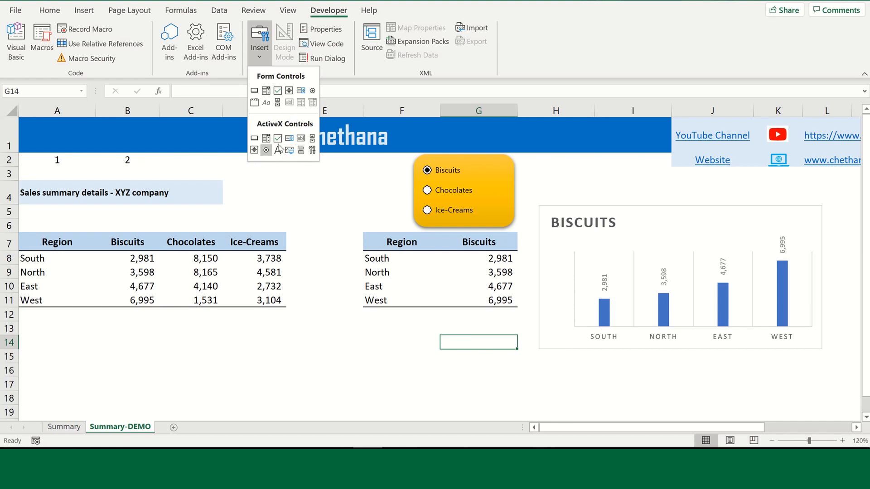
pyautogui.click(373, 184)
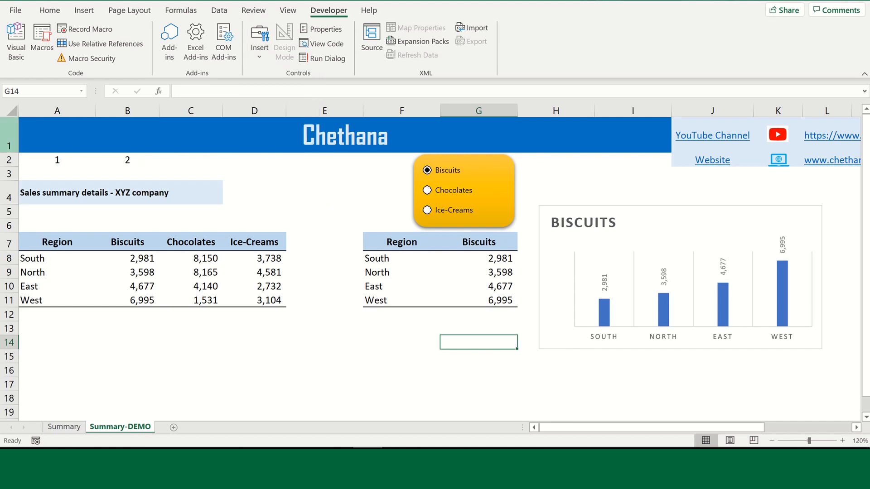
# Hide the helper numbers in A2:B2 by changing their font colour to white.
pyautogui.moveTo(43, 162); pyautogui.dragTo(111, 162)
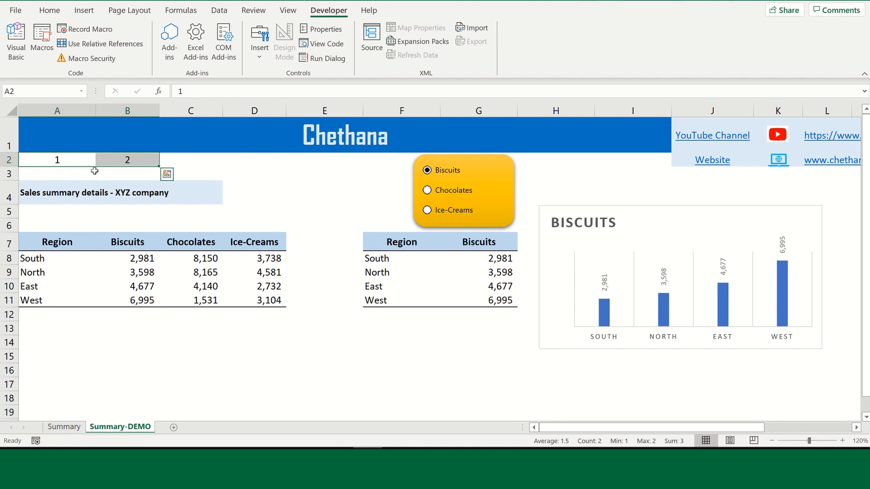
pyautogui.click(50, 11)
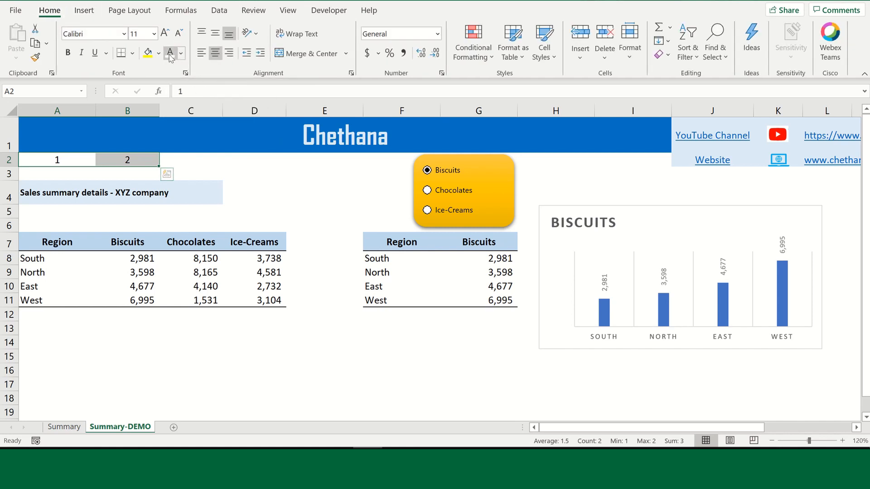
pyautogui.click(182, 160)
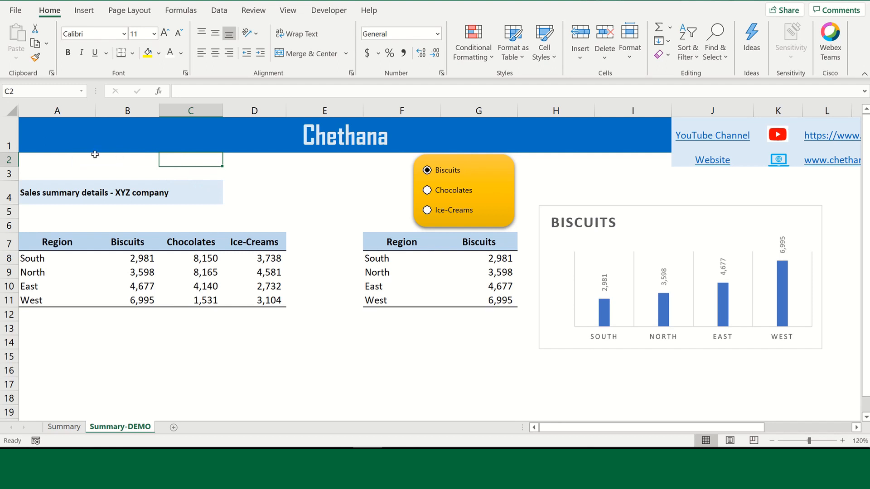